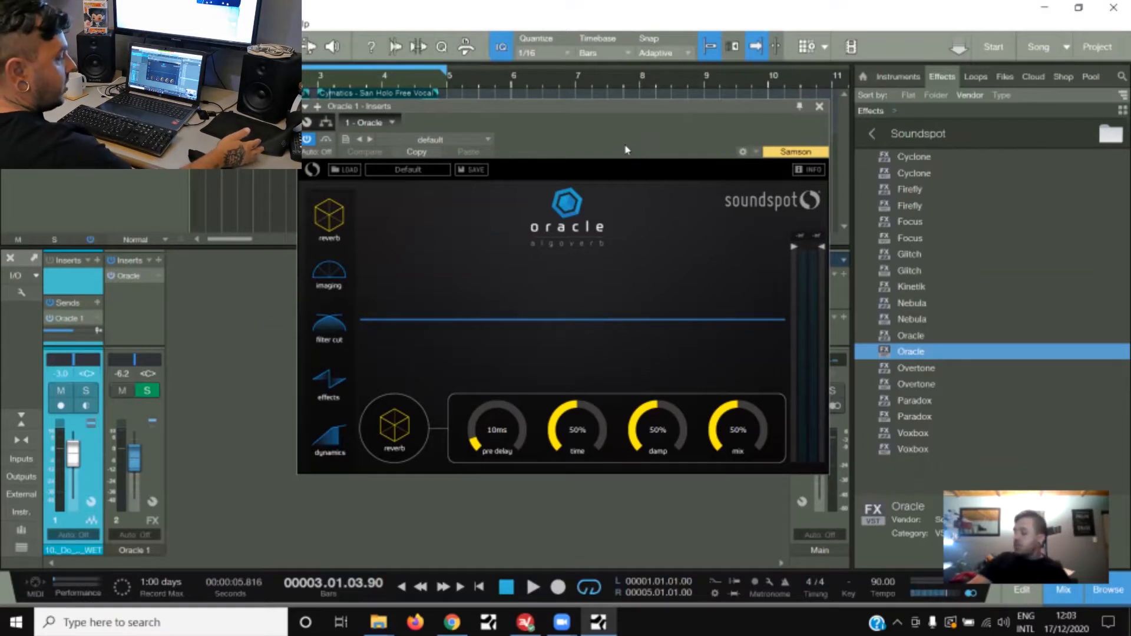
Step: Set the Oracle reverb's time to 61% and its mix to 100%
drag(626, 150, 616, 139)
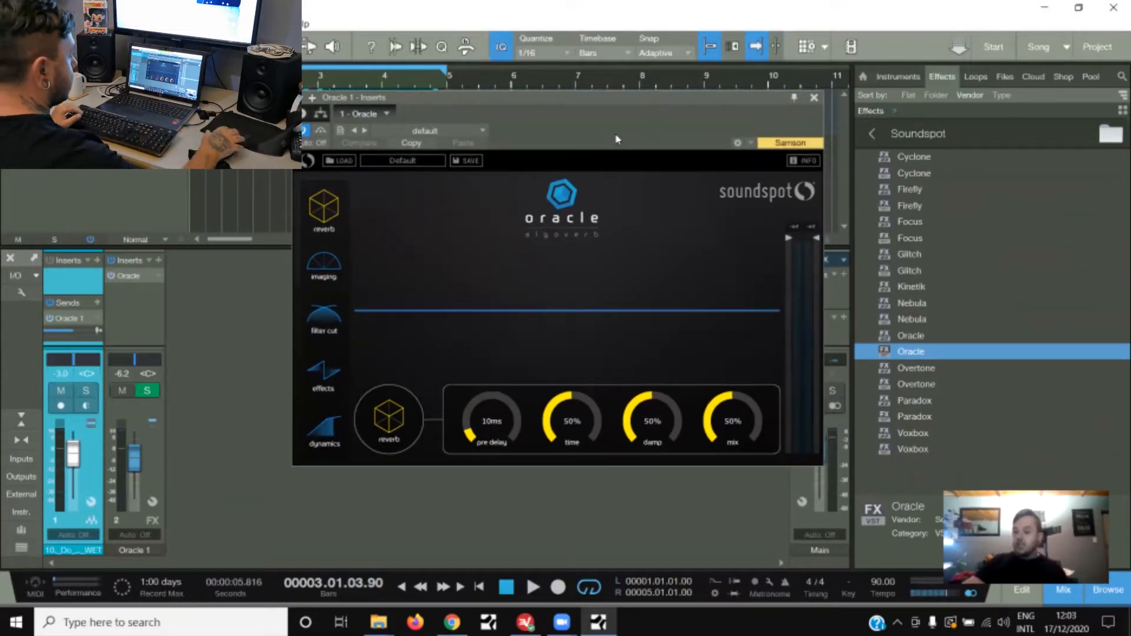
drag(613, 133, 612, 132)
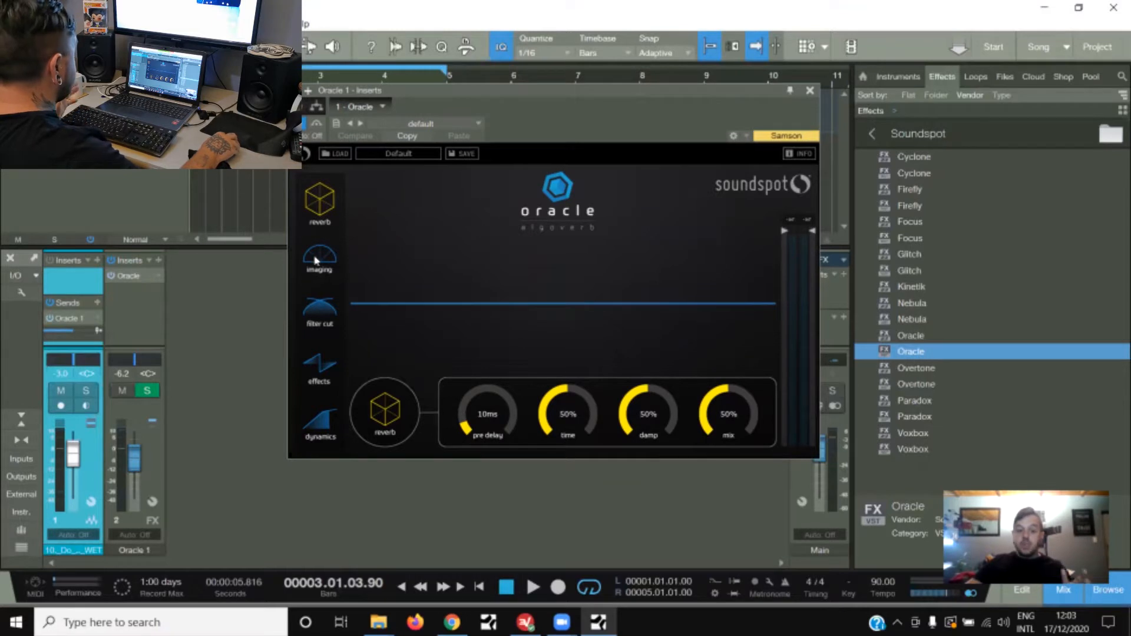
drag(539, 93, 517, 117)
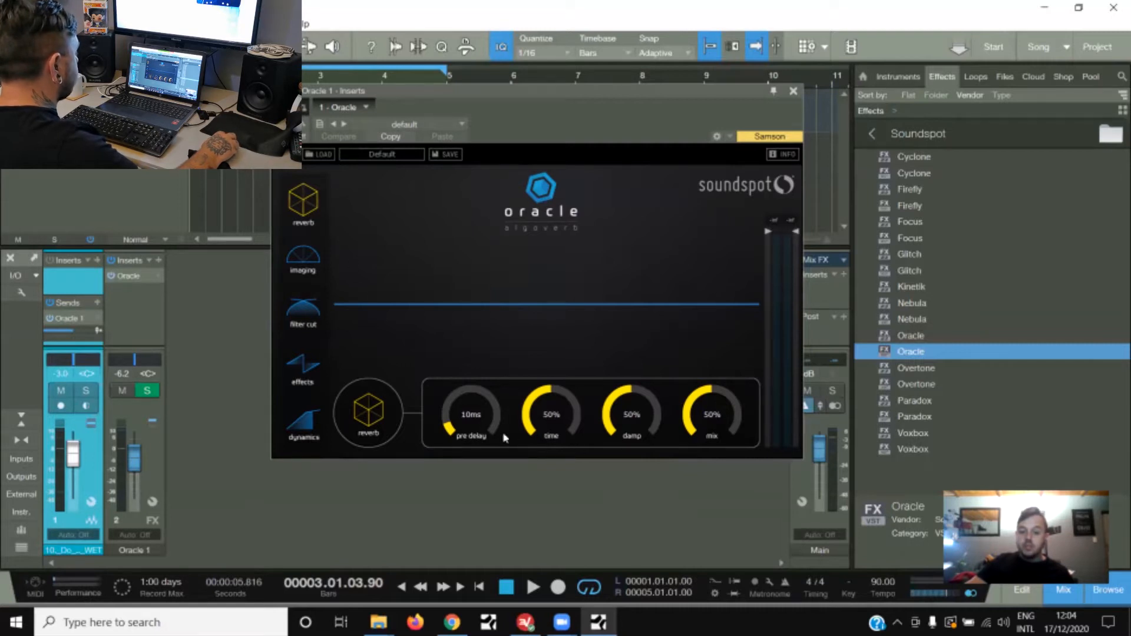
drag(555, 435, 558, 398)
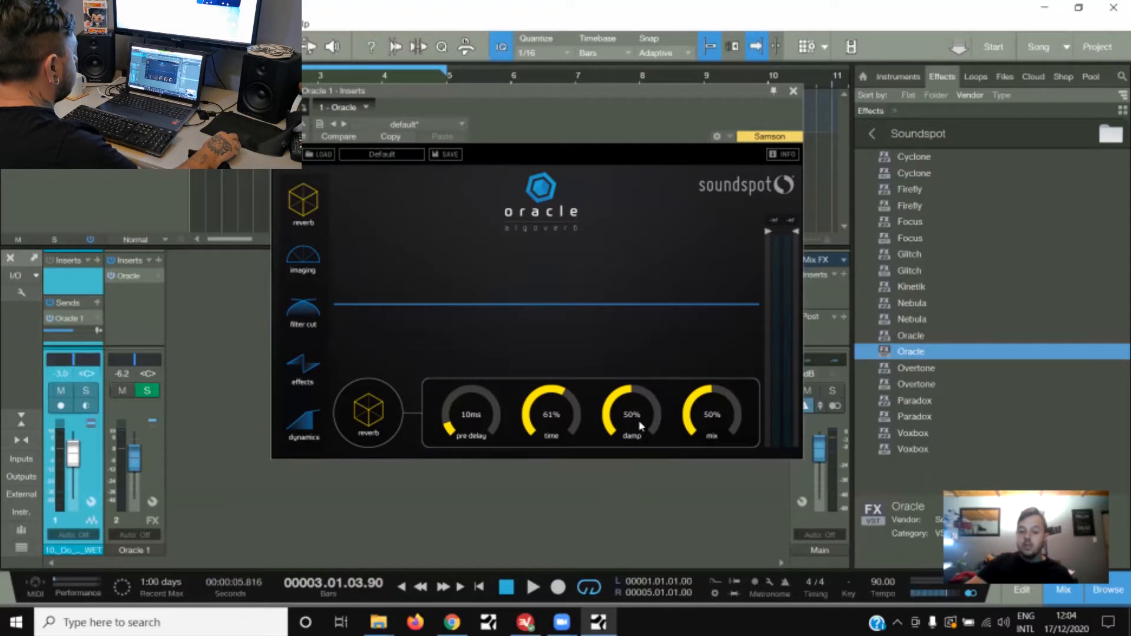
double_click(712, 412)
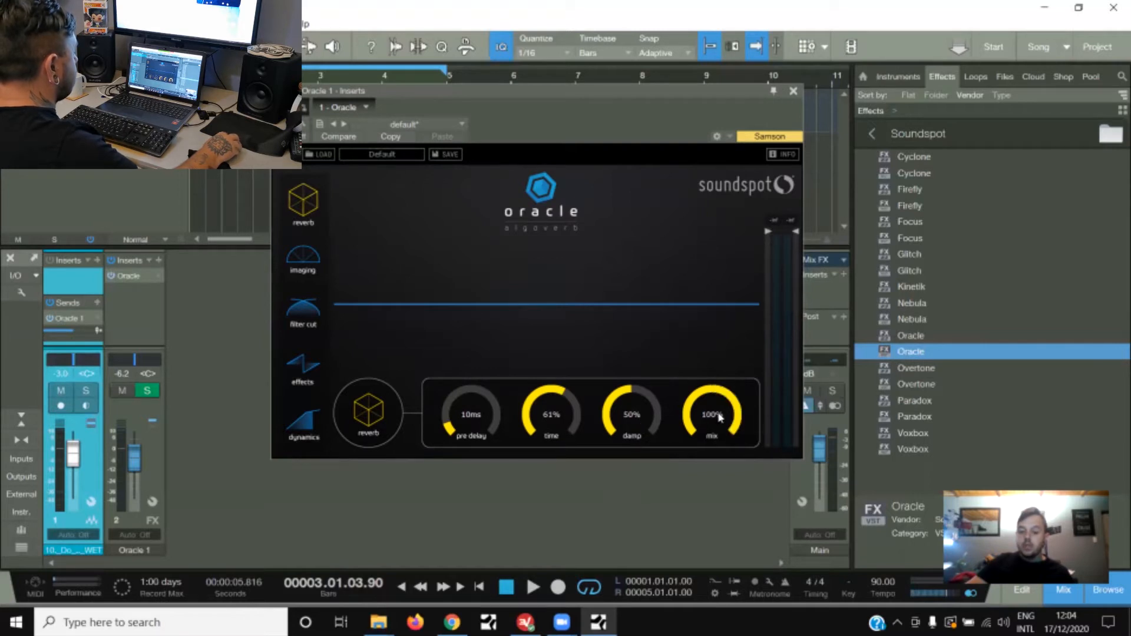
Step: Switch the reverb module off and back on
click(371, 430)
click(368, 421)
click(370, 436)
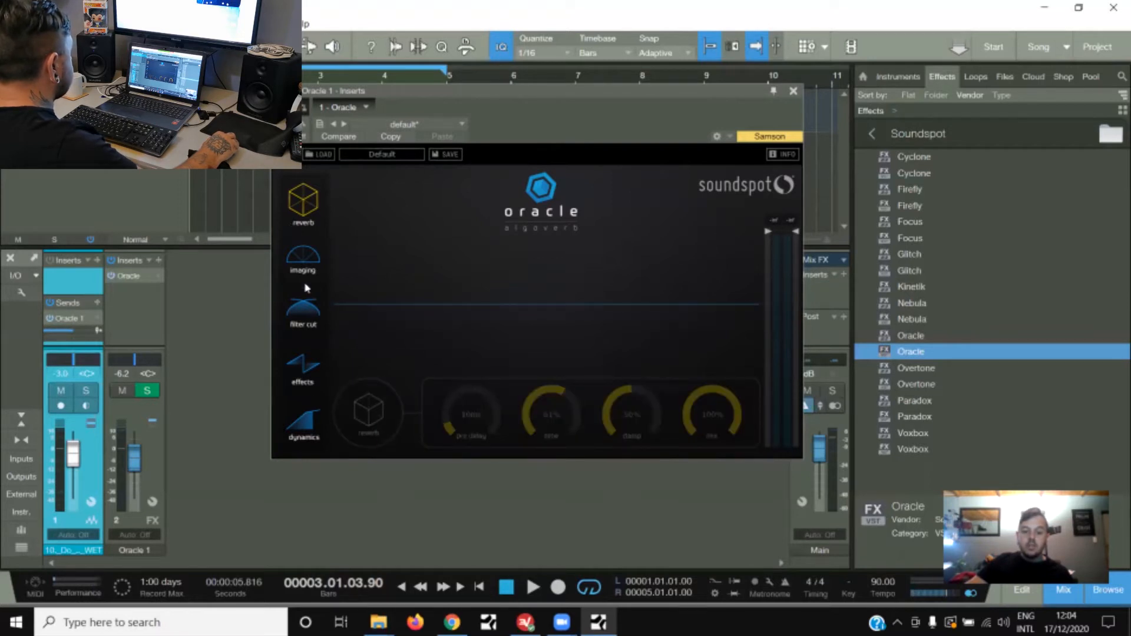
click(367, 415)
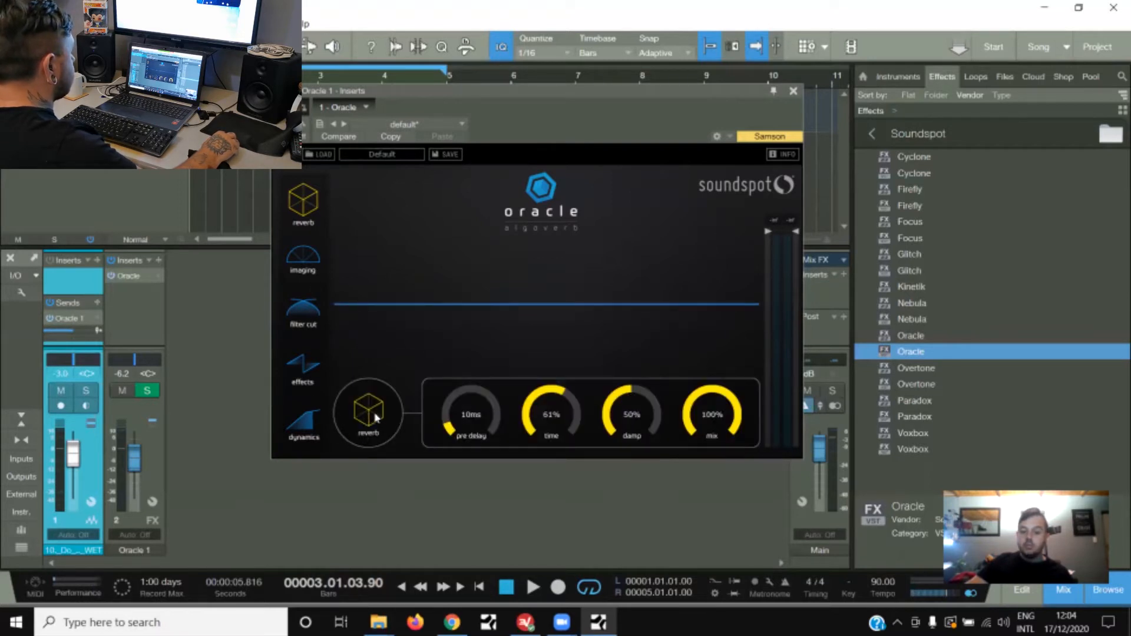
Step: Enable the imaging module and set its spread to 27%
click(311, 274)
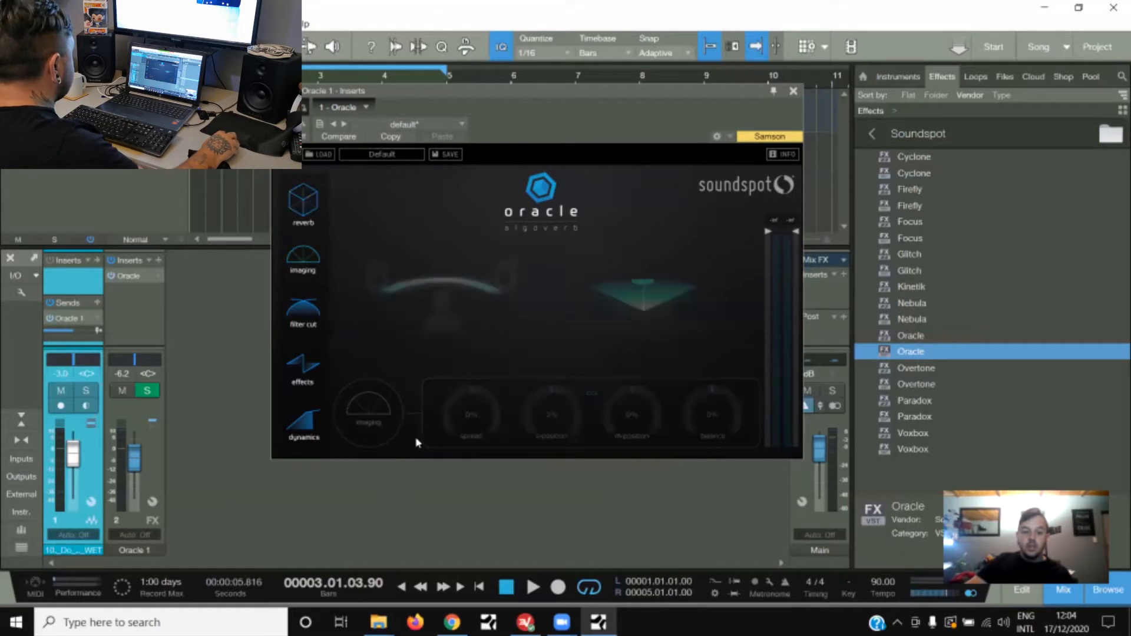
click(384, 421)
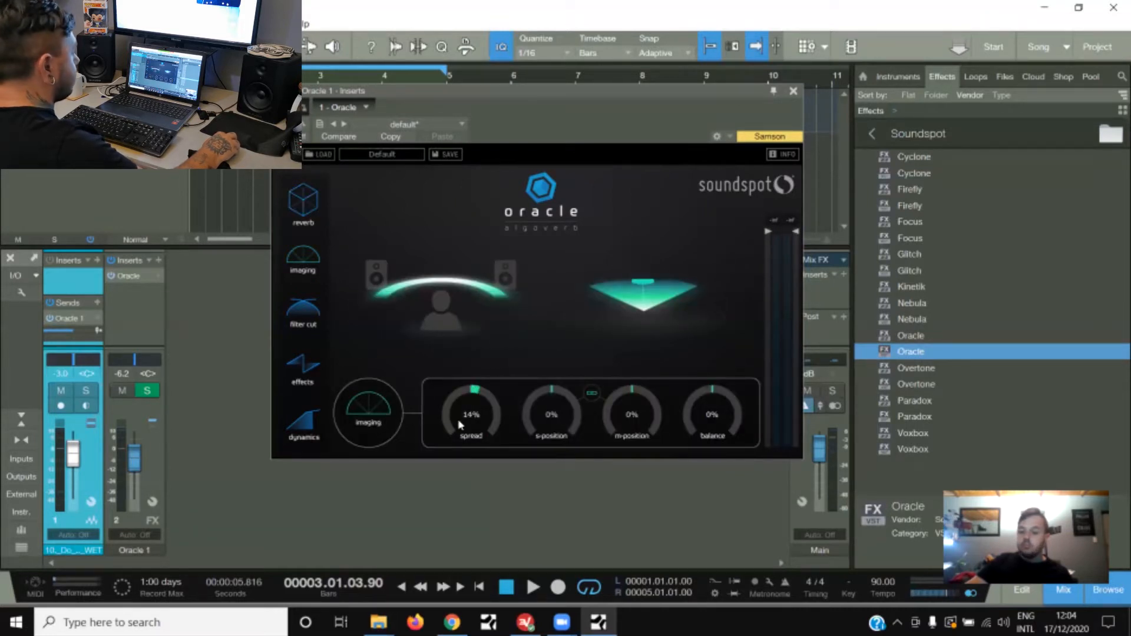
drag(478, 416, 613, 498)
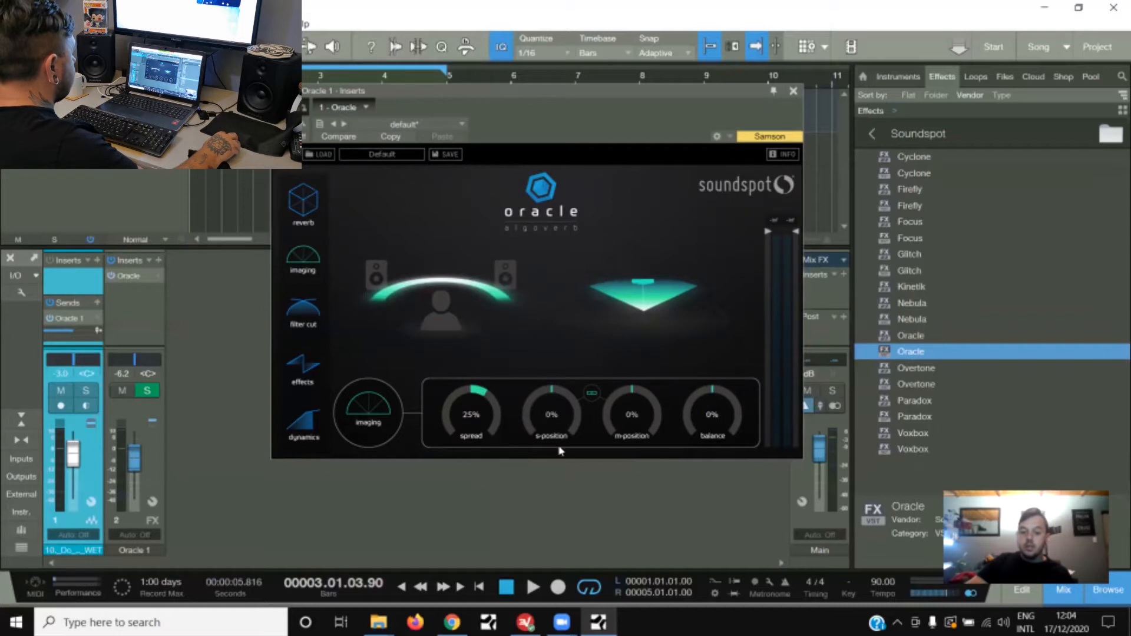
mouse_move(470, 437)
mouse_down()
mouse_move(466, 455)
mouse_move(461, 417)
mouse_move(465, 427)
mouse_up()
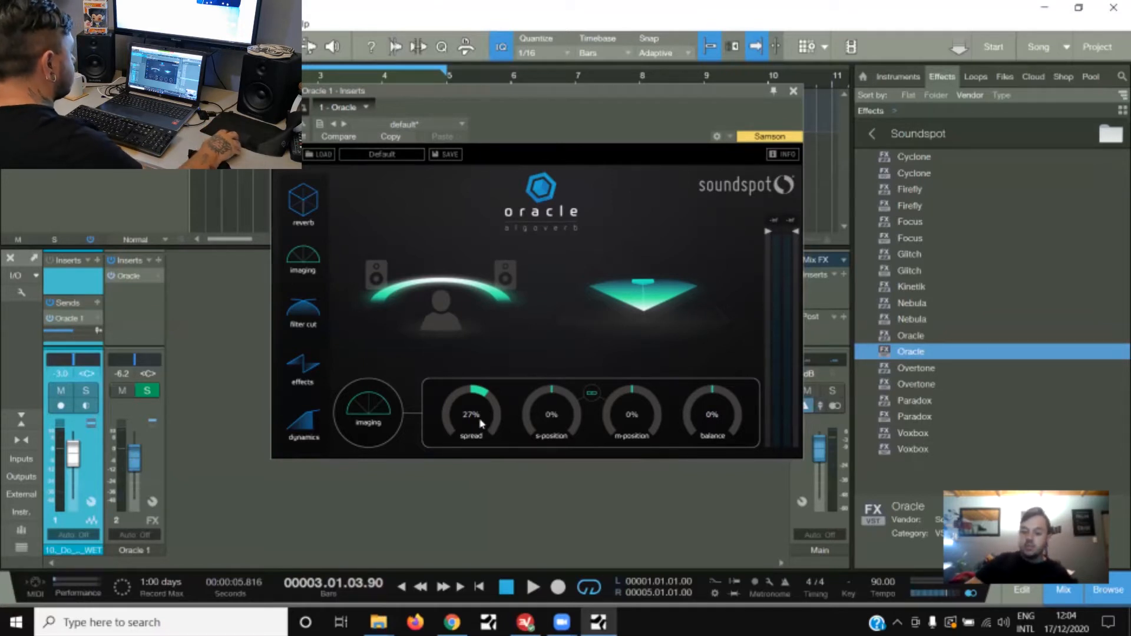
Step: Enable the filter cut module with the low cut at 140 Hz and the high cut at 6865 Hz
click(314, 316)
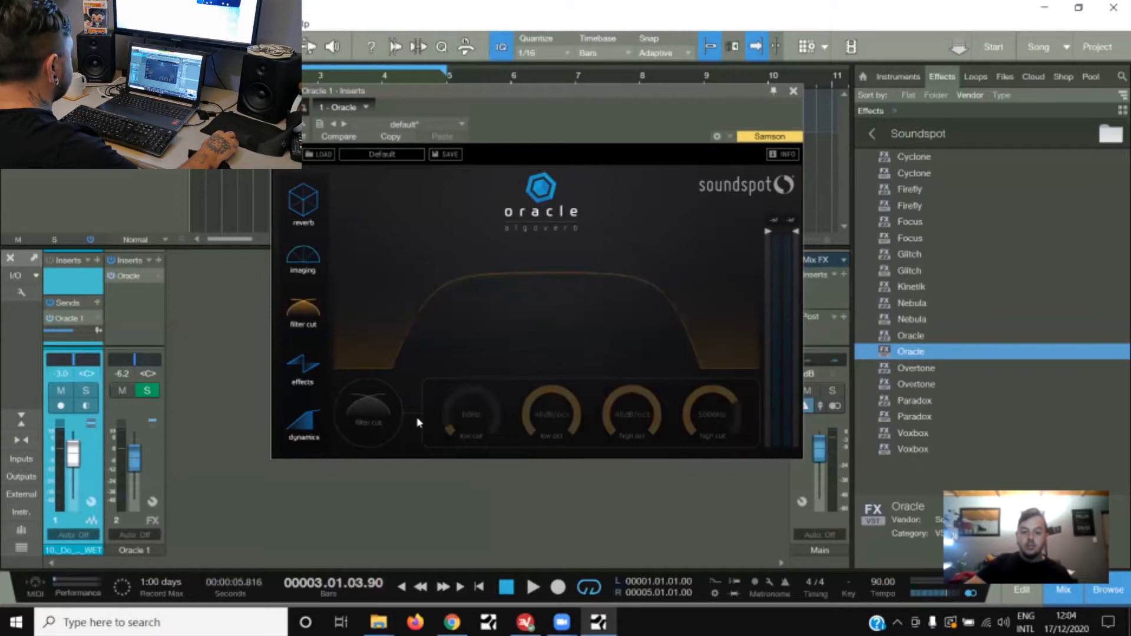
drag(480, 419, 561, 411)
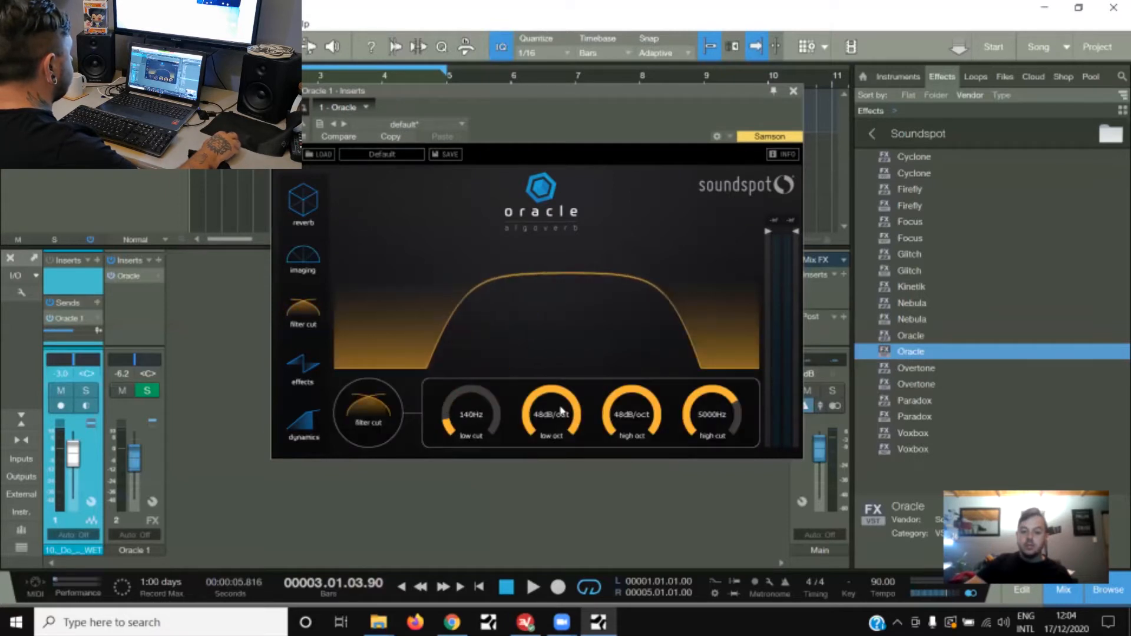
mouse_move(697, 420)
mouse_down()
mouse_move(705, 408)
mouse_move(688, 415)
mouse_up()
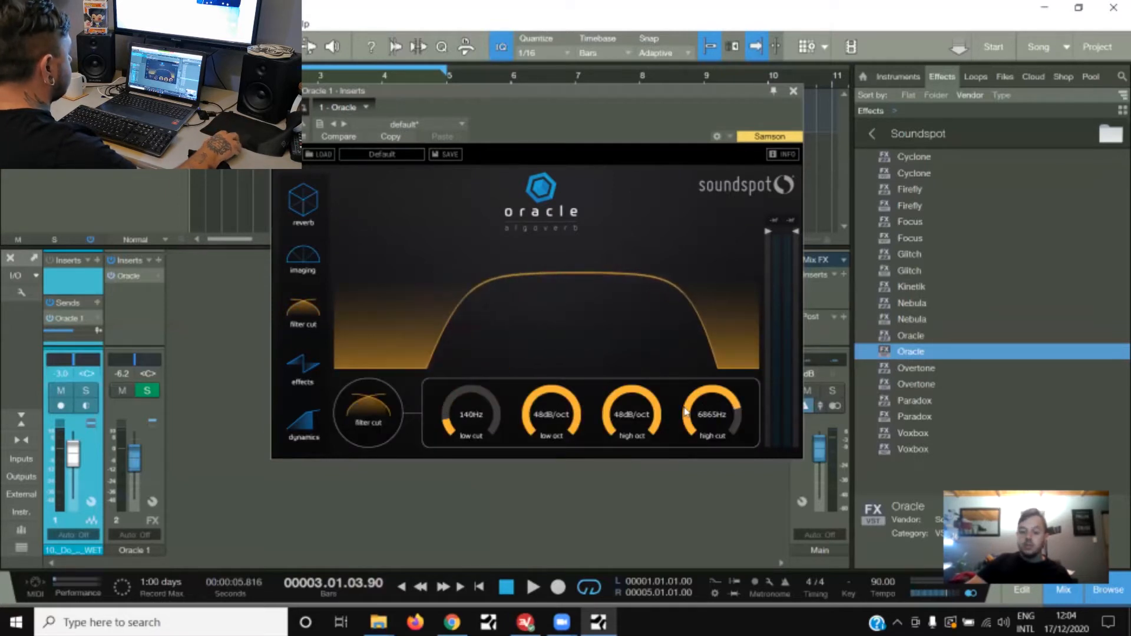
Step: View the saturation effect, and try out the LFO effect and its time control before switching the LFO off again
click(314, 374)
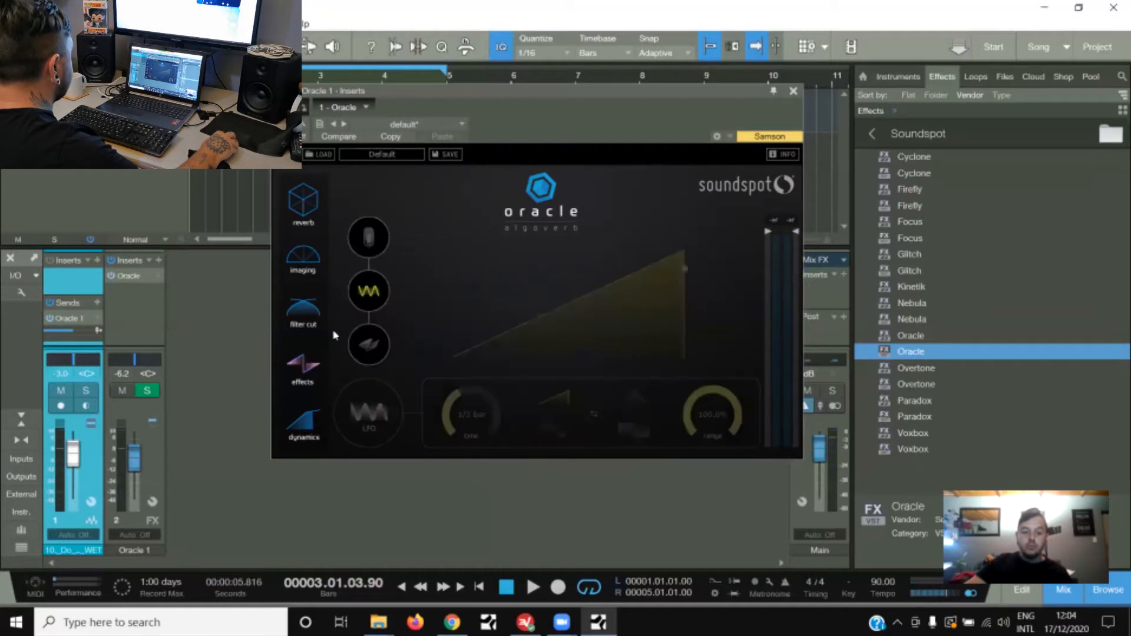
click(368, 242)
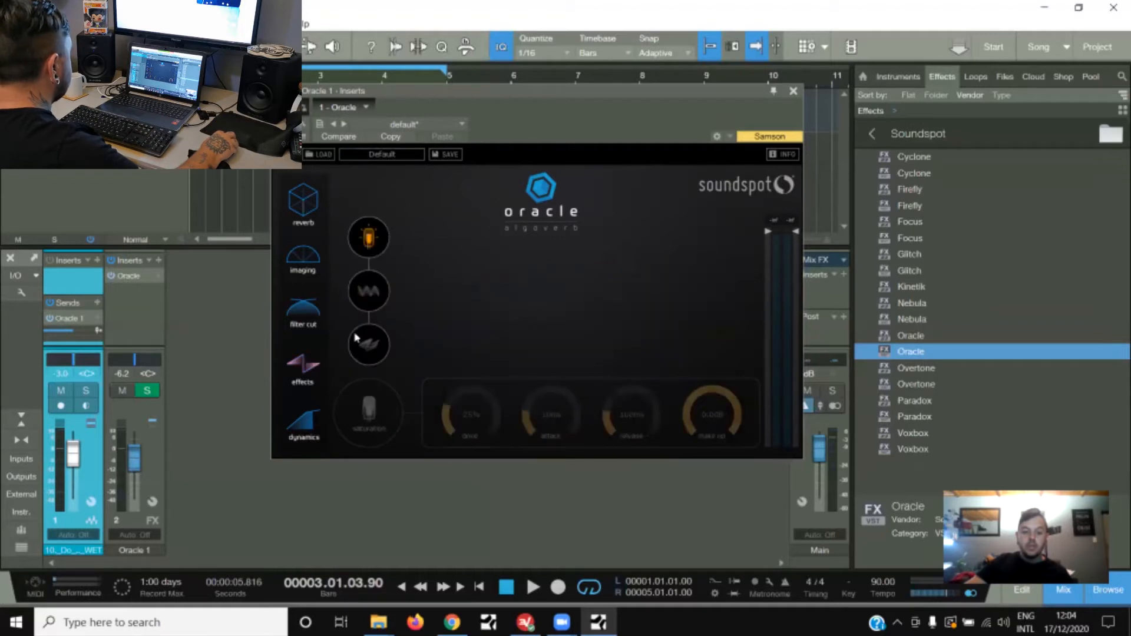
click(376, 299)
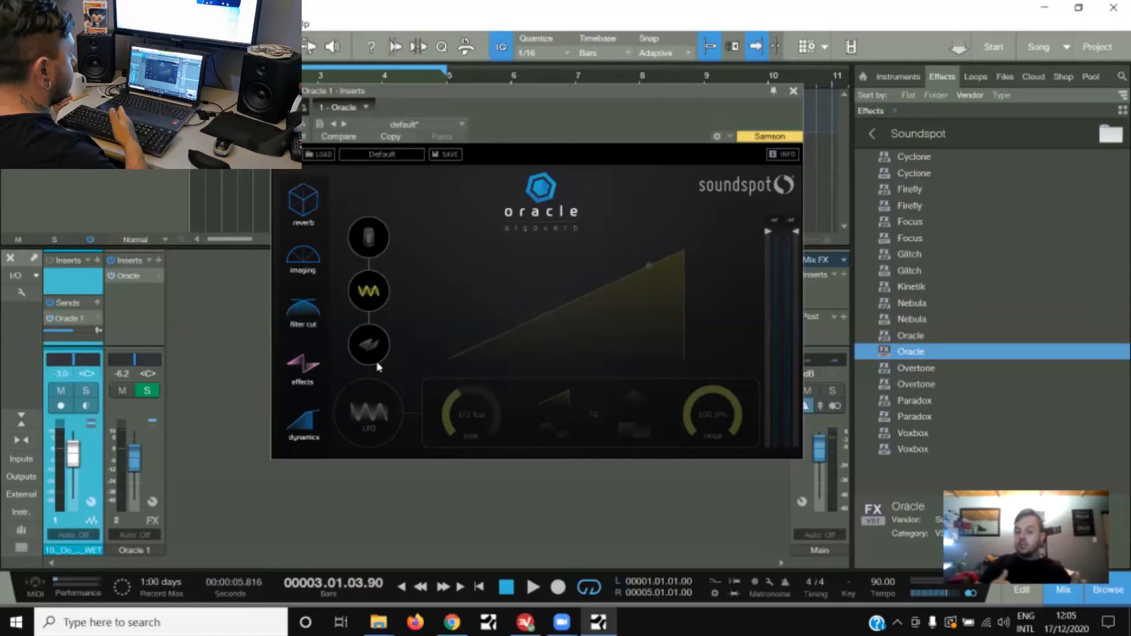
click(338, 403)
mouse_move(474, 427)
mouse_down()
mouse_move(484, 445)
mouse_move(479, 92)
mouse_move(483, 214)
mouse_move(469, 338)
mouse_move(456, 354)
mouse_move(467, 508)
mouse_up()
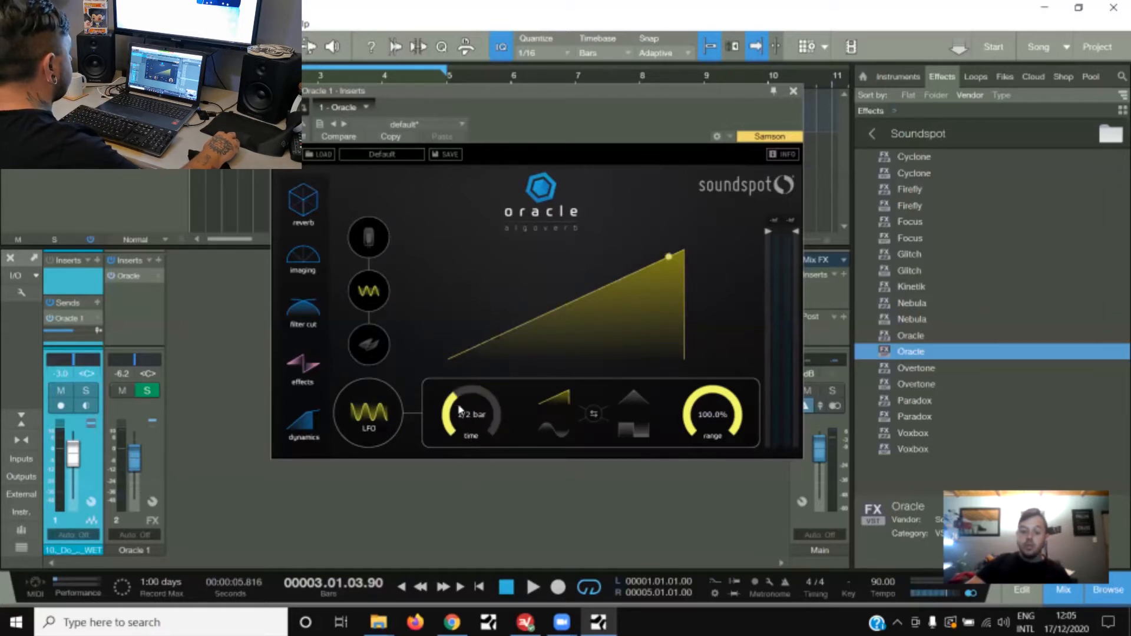
click(392, 424)
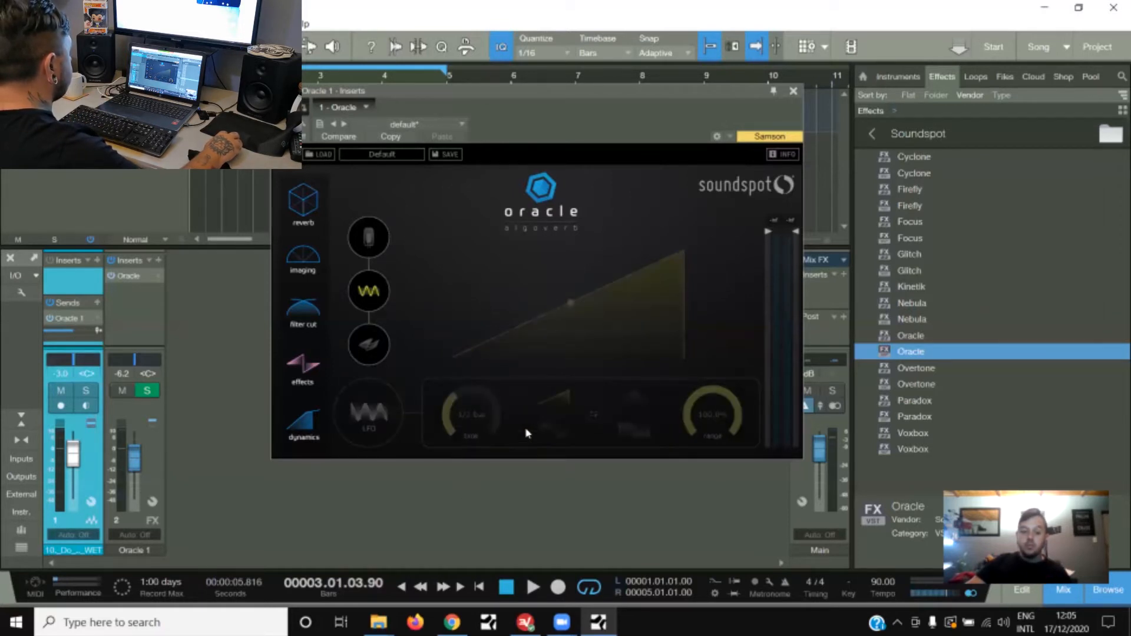
Step: Try the flanger effect by switching it on and off, leaving it disabled
click(375, 342)
click(364, 434)
click(368, 432)
click(367, 431)
click(369, 428)
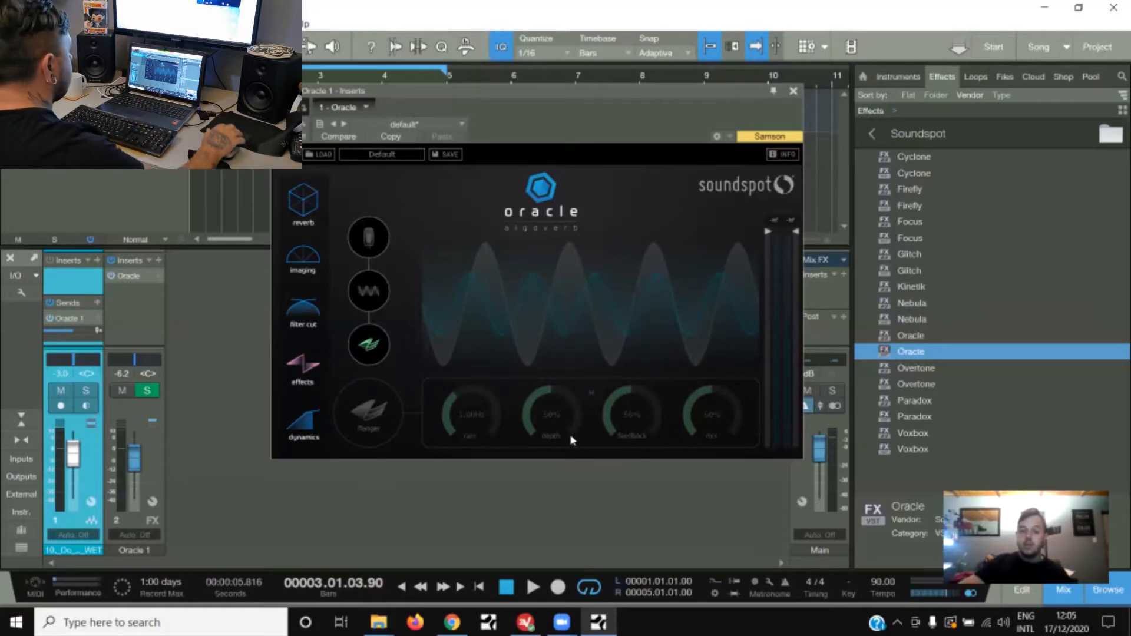
Step: Enable the dynamics module and set its threshold to -13 dB and its ratio to 9.4
click(312, 428)
click(381, 415)
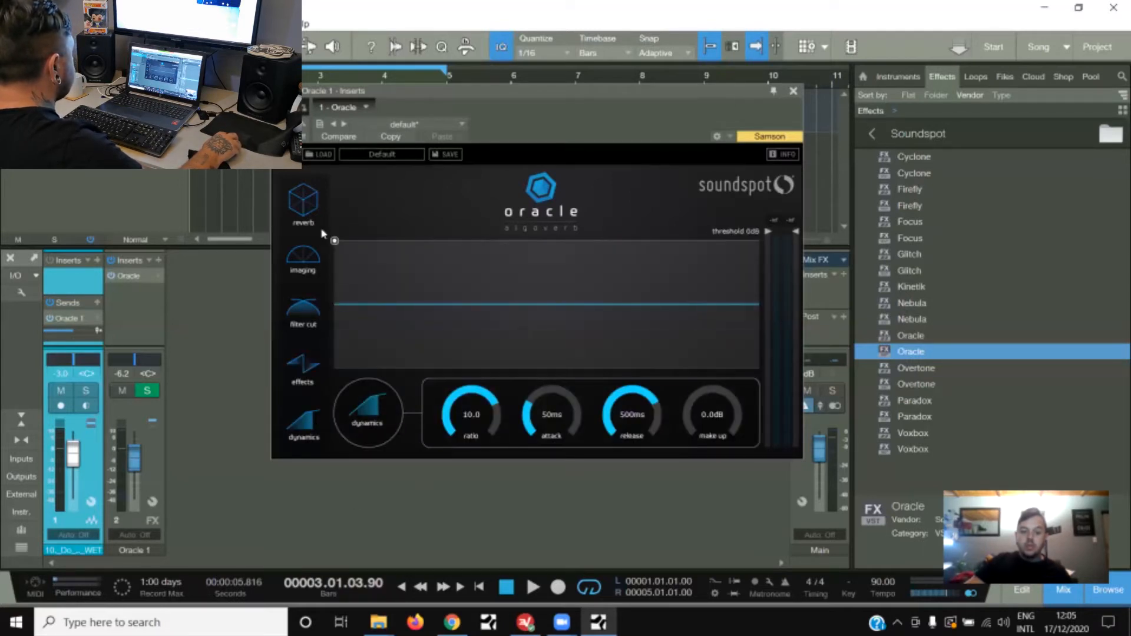
drag(336, 250, 338, 258)
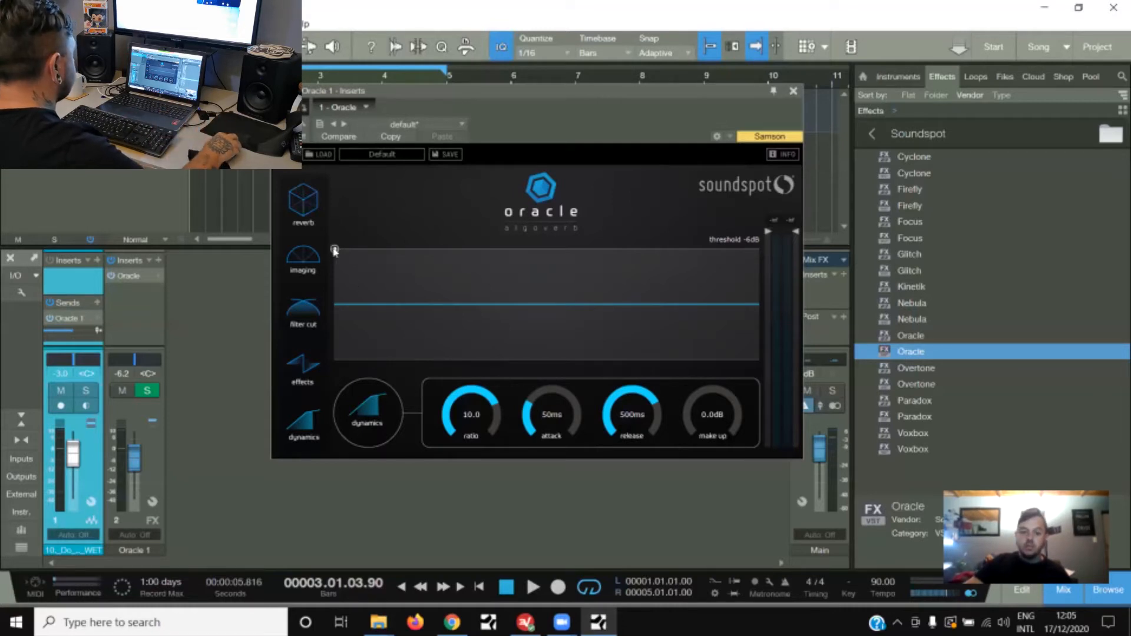
drag(335, 250, 334, 255)
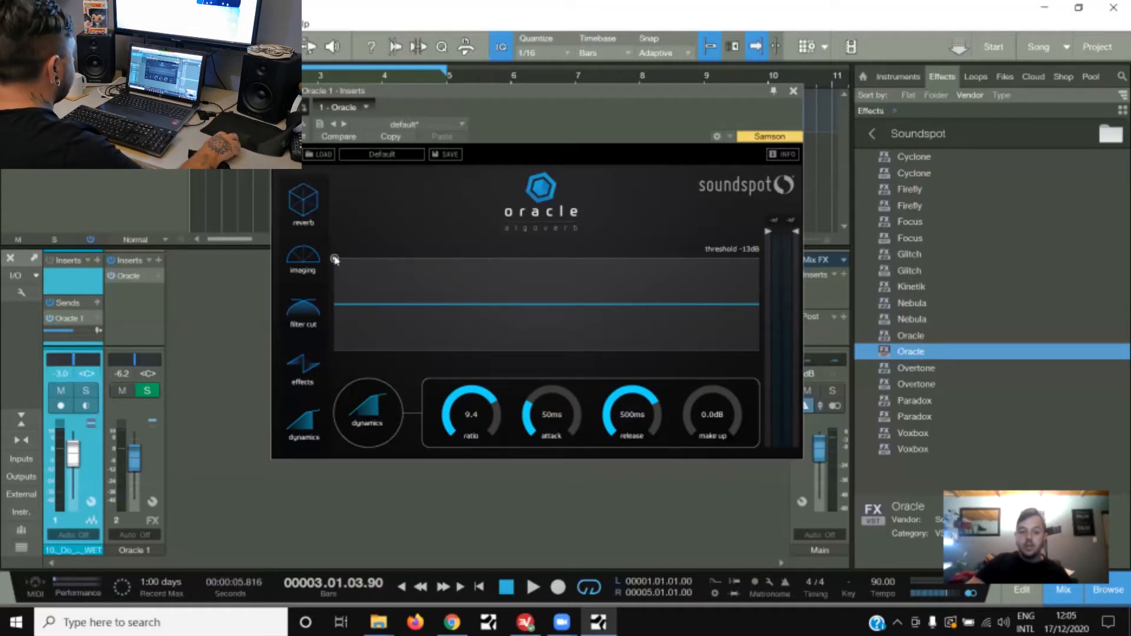
Step: Bypass the Oracle plug-in and play the track from the start to hear it dry
click(316, 210)
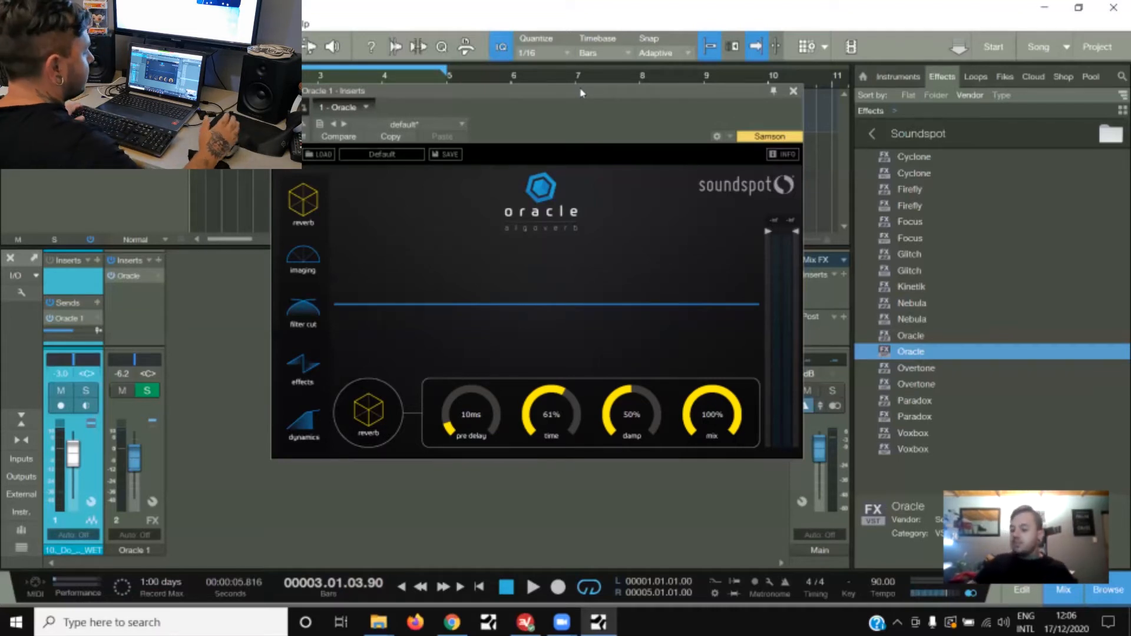
drag(620, 113, 662, 129)
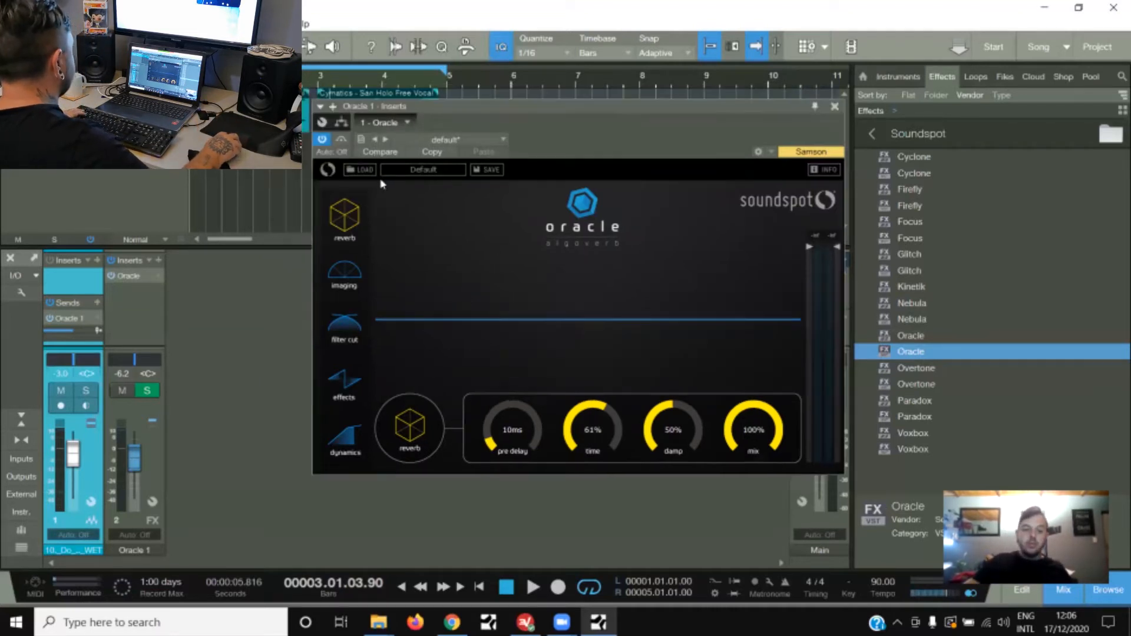
click(323, 141)
drag(479, 122, 479, 106)
key(comma)
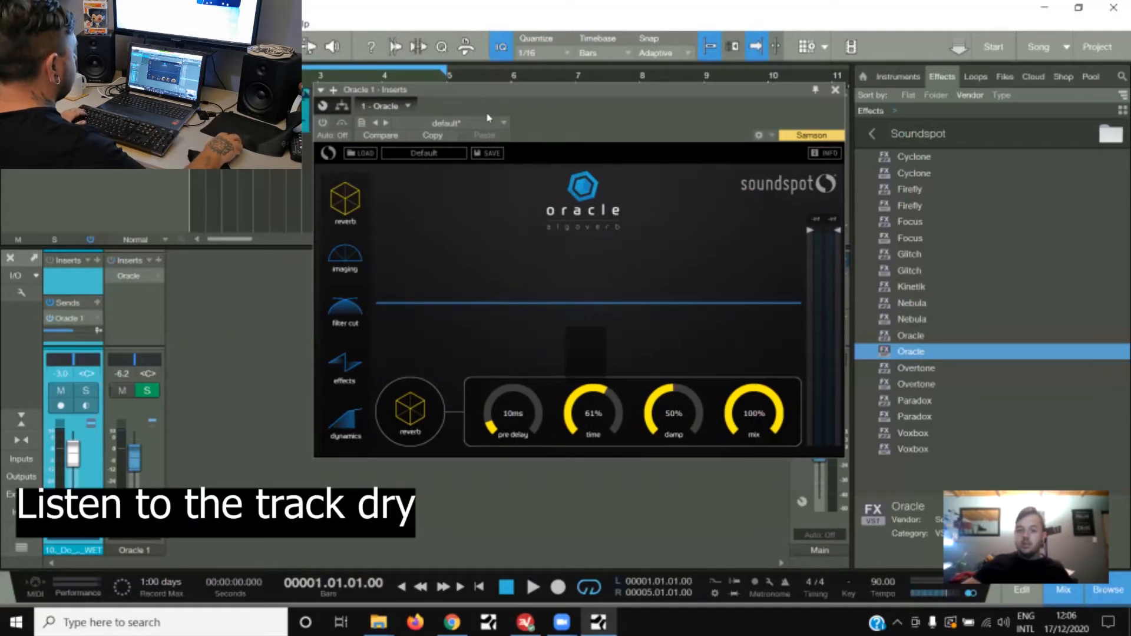
key(space)
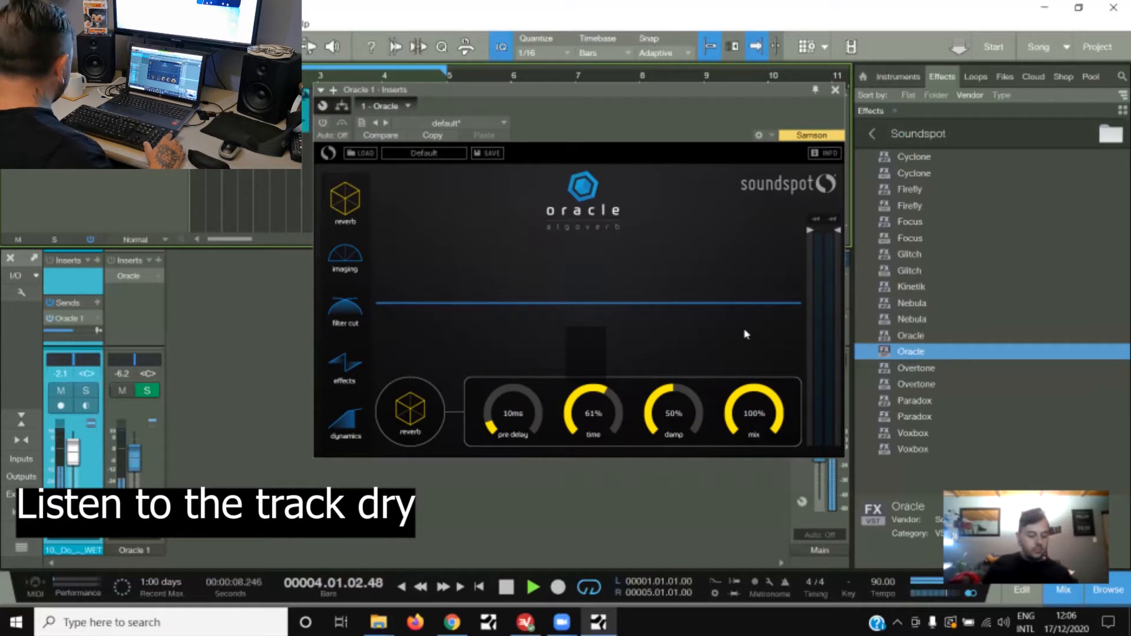
key(space)
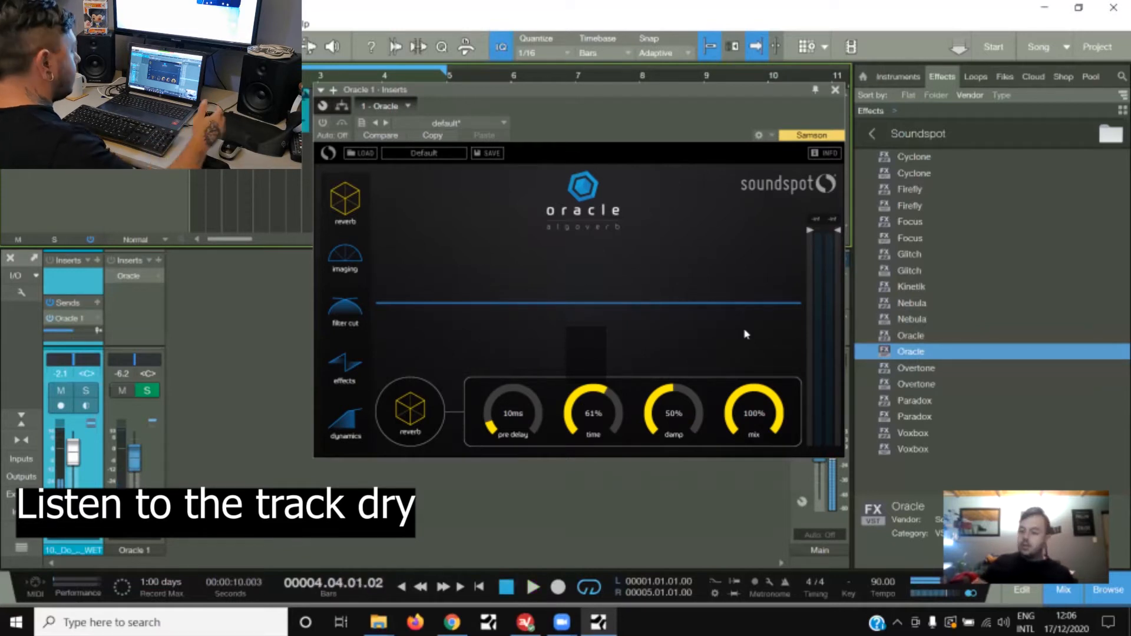
Step: Reactivate the Oracle plug-in and lower the Oracle 1 channel's volume to -7.6 dB while playing the track
click(506, 586)
click(322, 123)
drag(620, 99, 607, 121)
key(space)
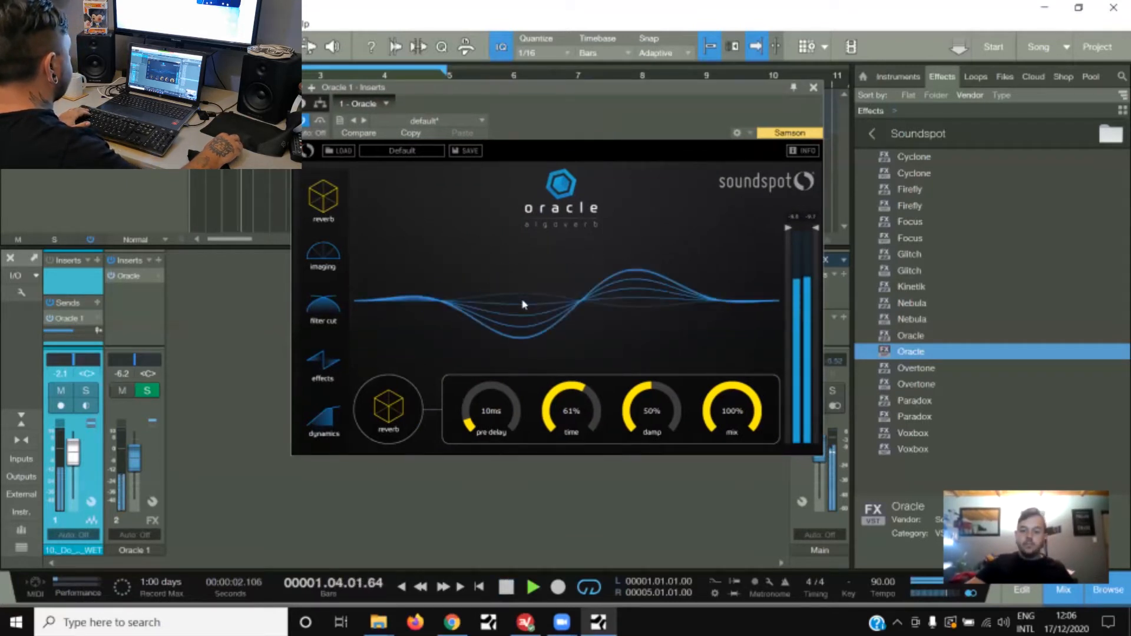
drag(140, 465, 140, 469)
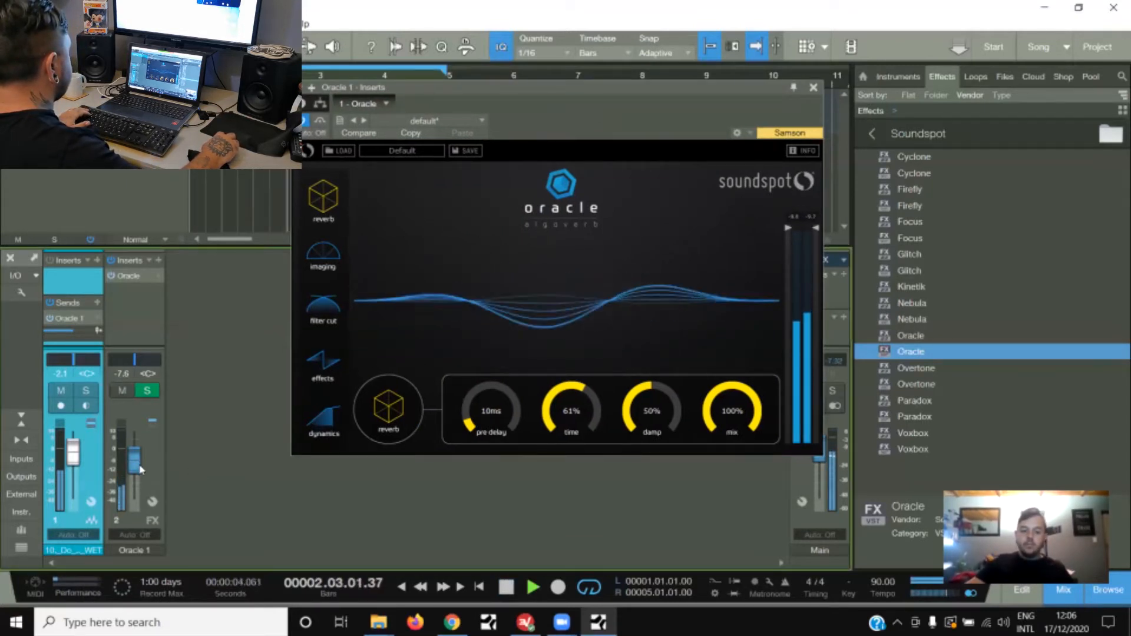
key(space)
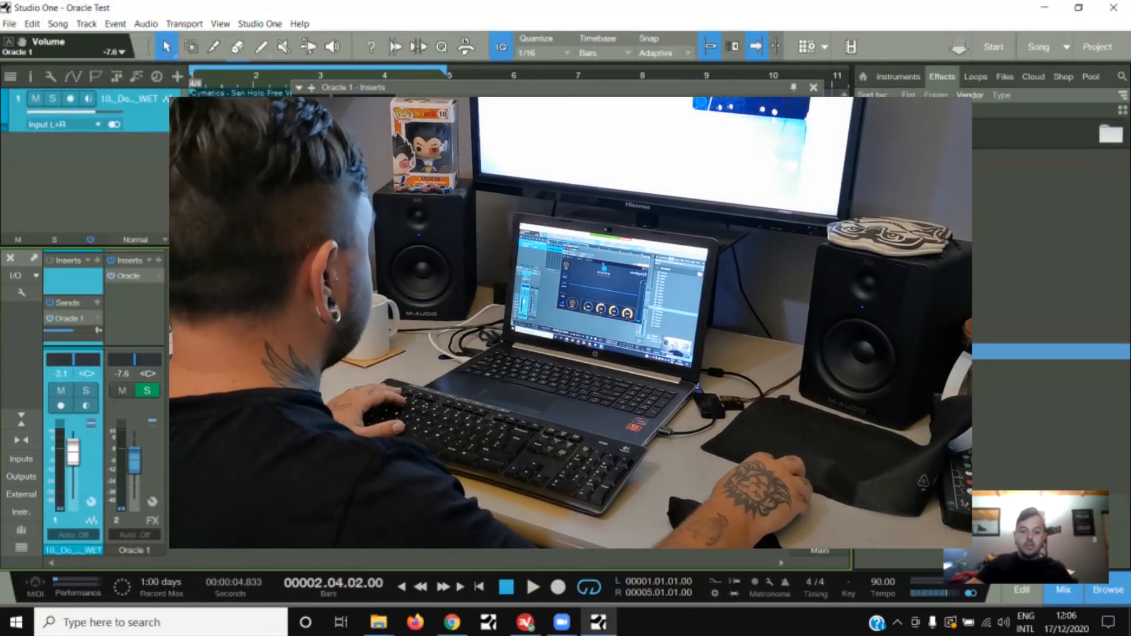
drag(406, 87, 389, 93)
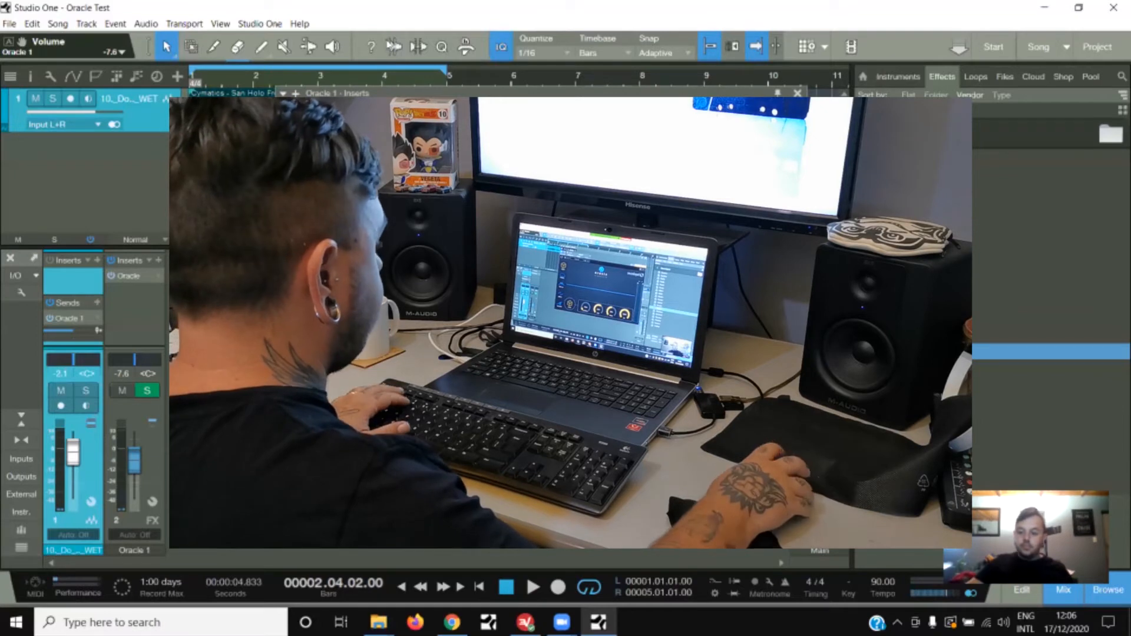
drag(390, 93, 387, 91)
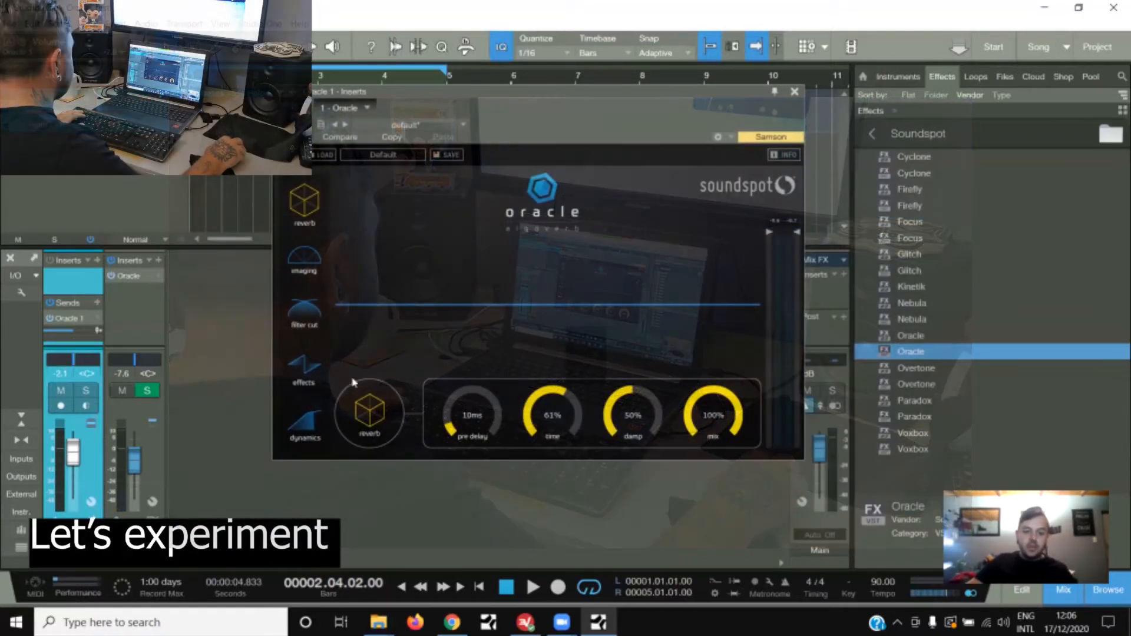
Step: Play the track with the imaging module shown, lower its spread to -100%, and restart playback from the beginning
key(space)
click(301, 262)
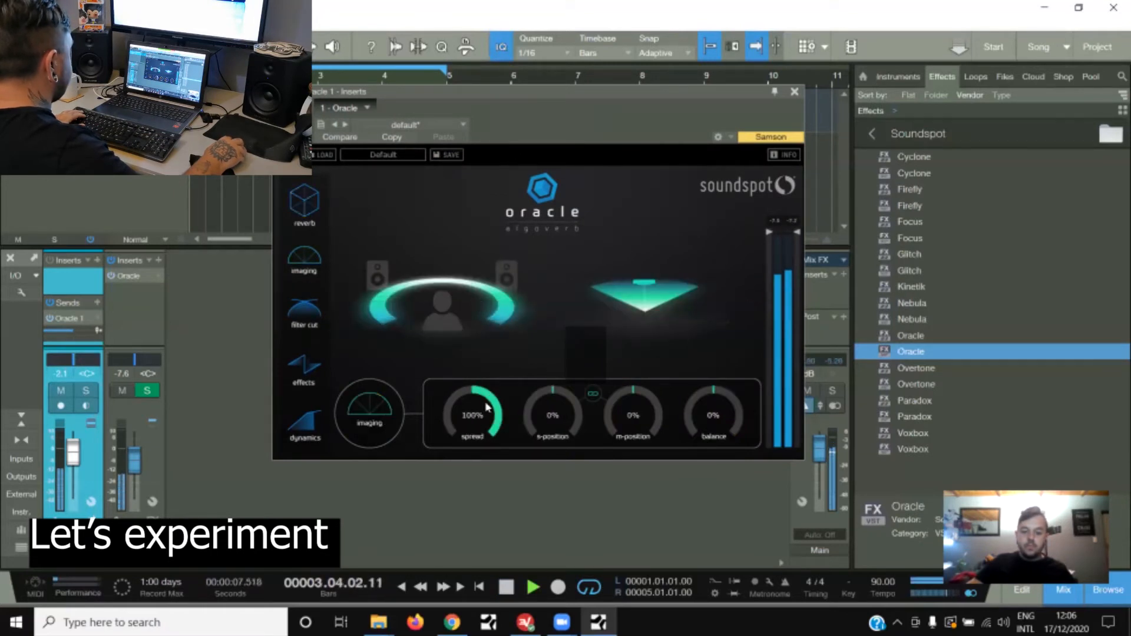
drag(486, 406, 489, 531)
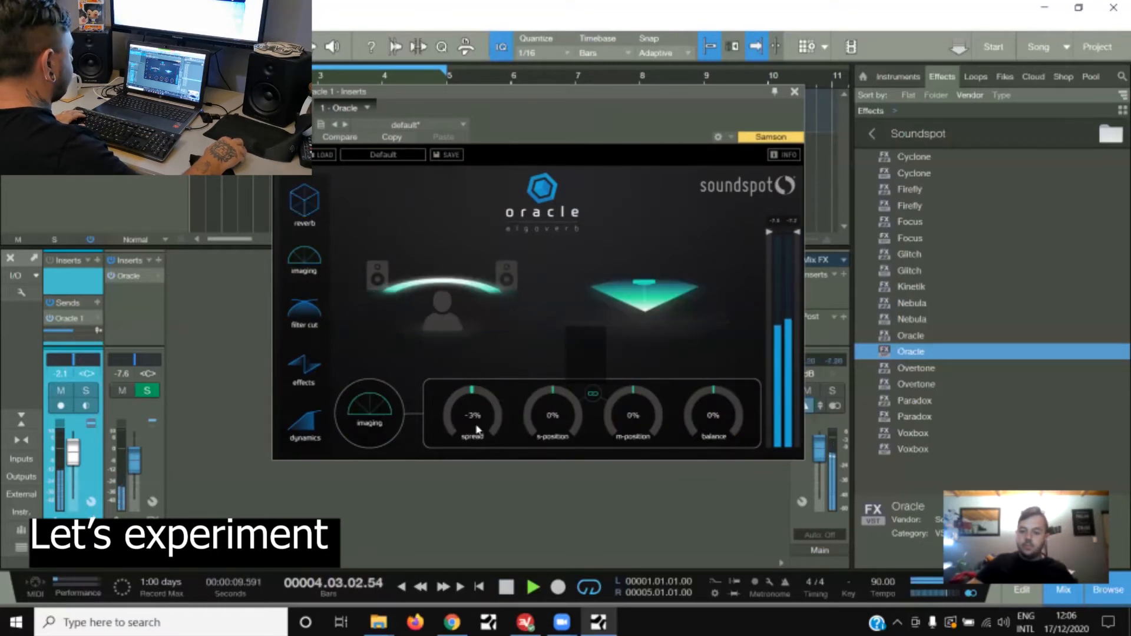
drag(479, 452, 484, 590)
click(482, 586)
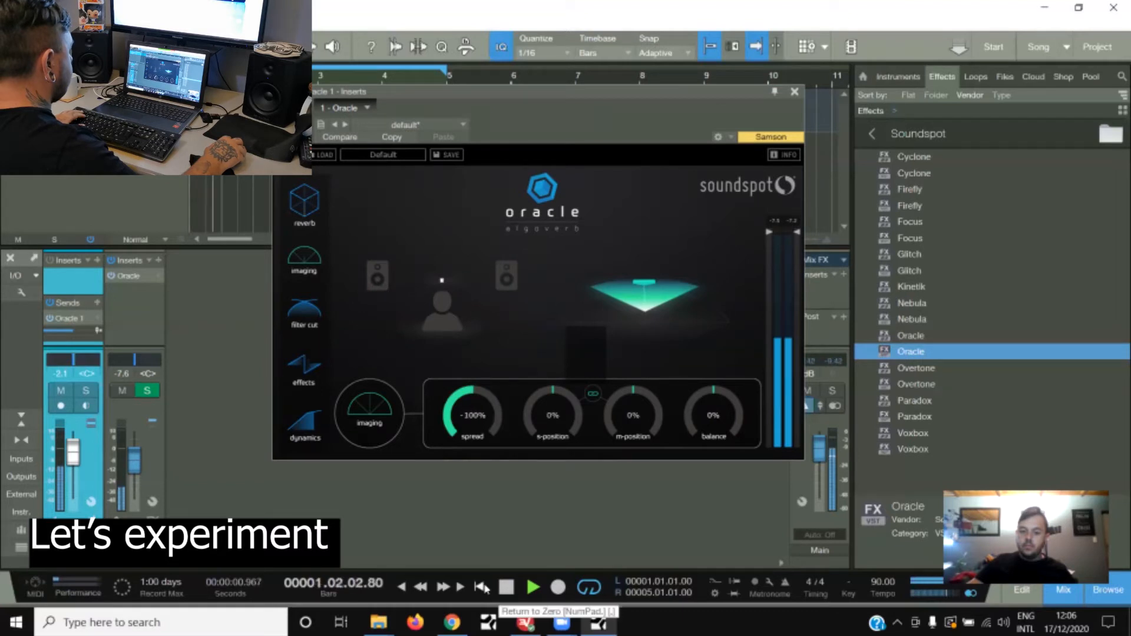
Step: Widen the imaging module's spread to 64% while starting and stopping playback to hear the effect
drag(472, 412, 474, 329)
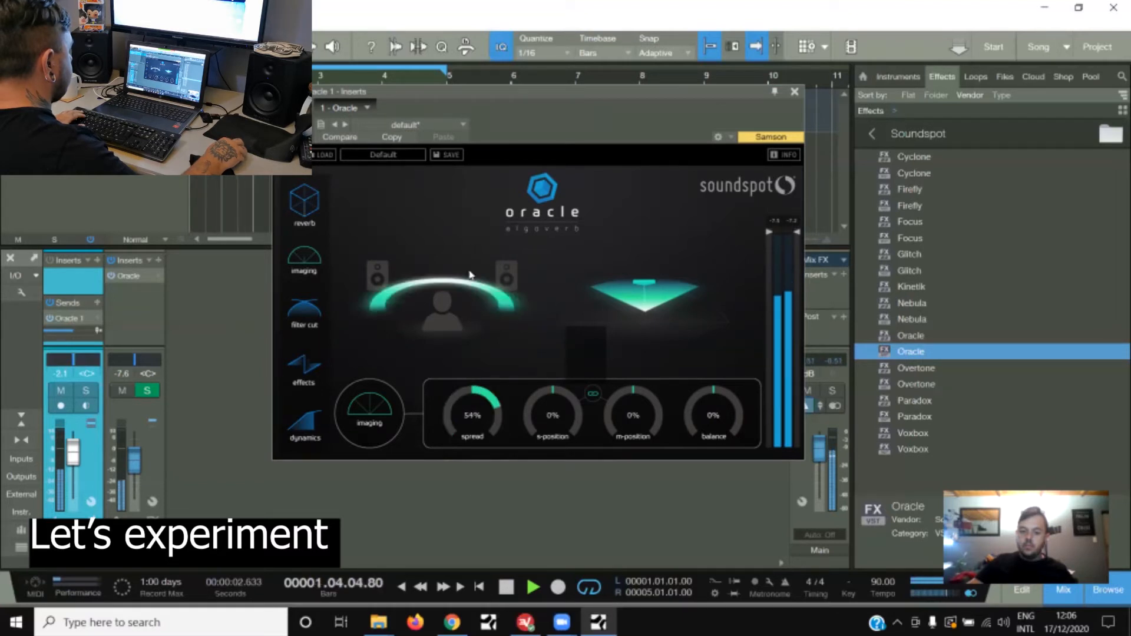
drag(713, 412, 480, 416)
key(space)
key(space)
key(space)
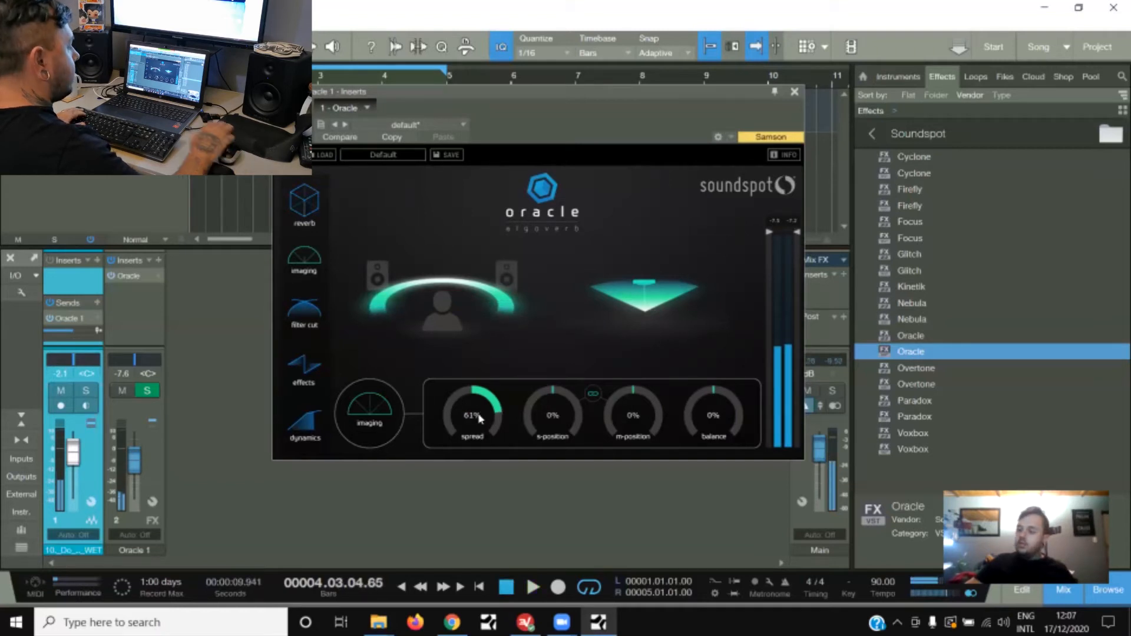
drag(480, 419, 482, 428)
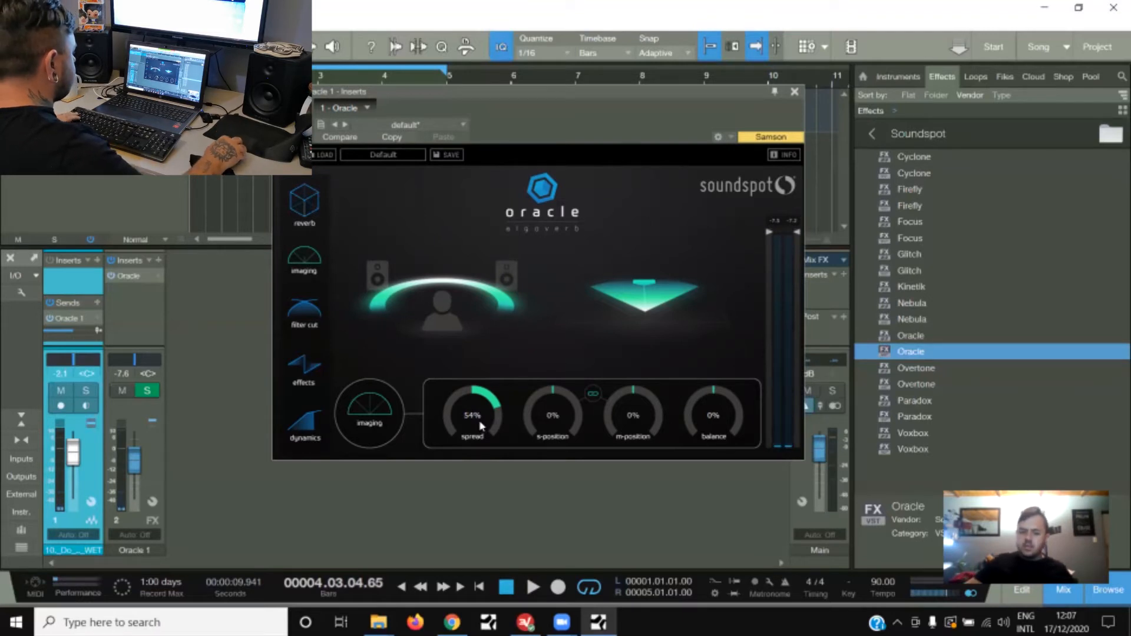
drag(481, 424, 485, 420)
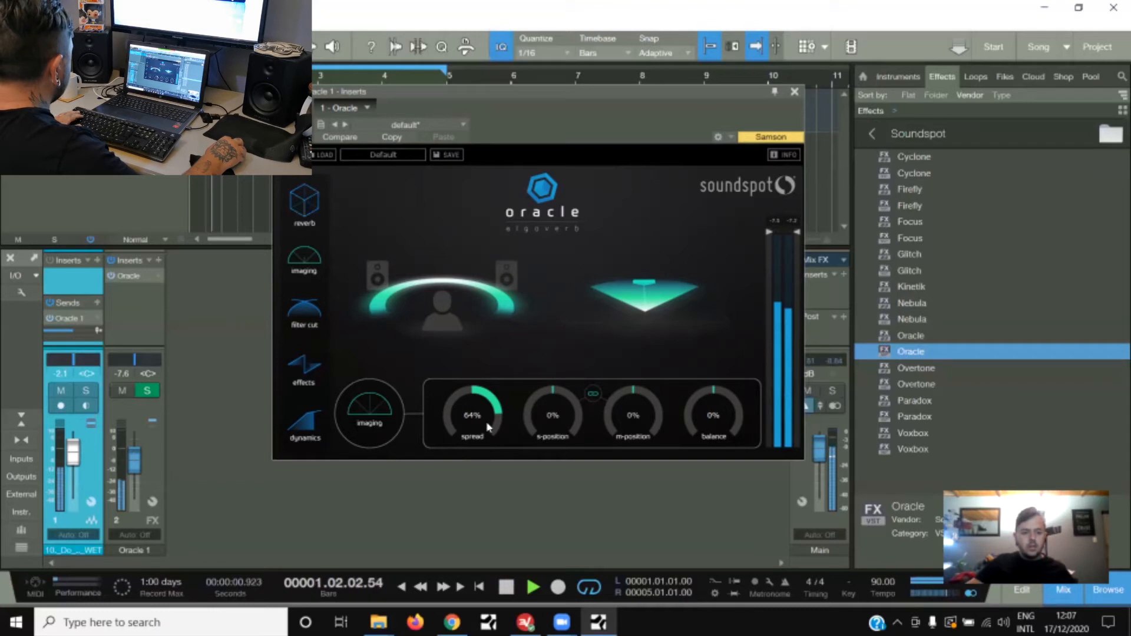
key(space)
Step: Set the filter cut module's low cut to 215 Hz with a 24 dB/oct slope and play the track to hear it
click(296, 312)
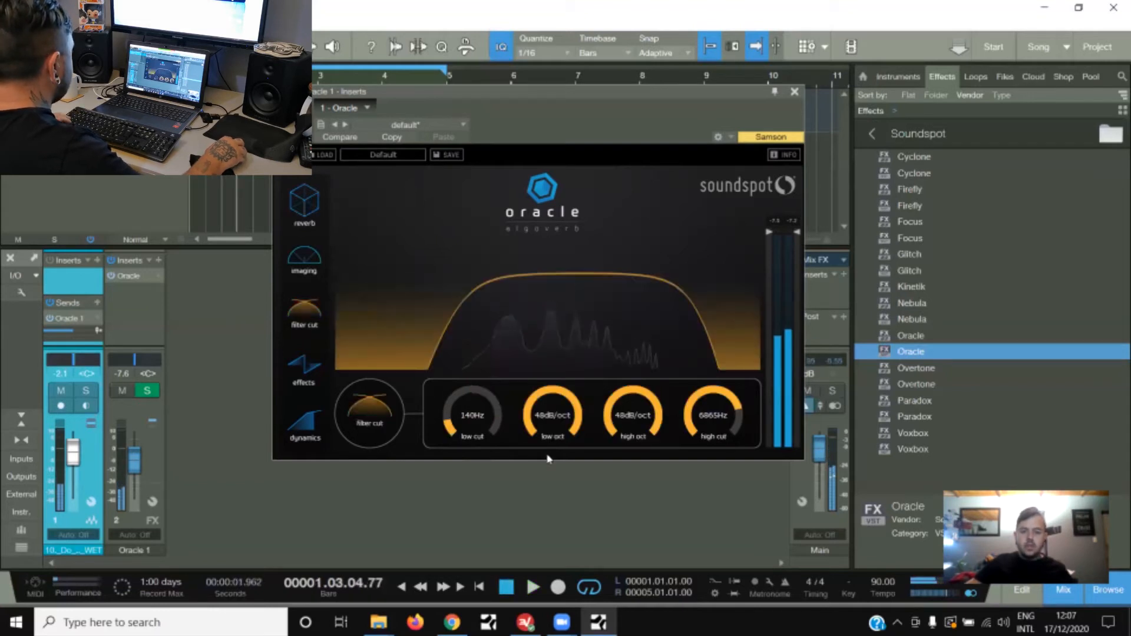
drag(469, 428, 465, 419)
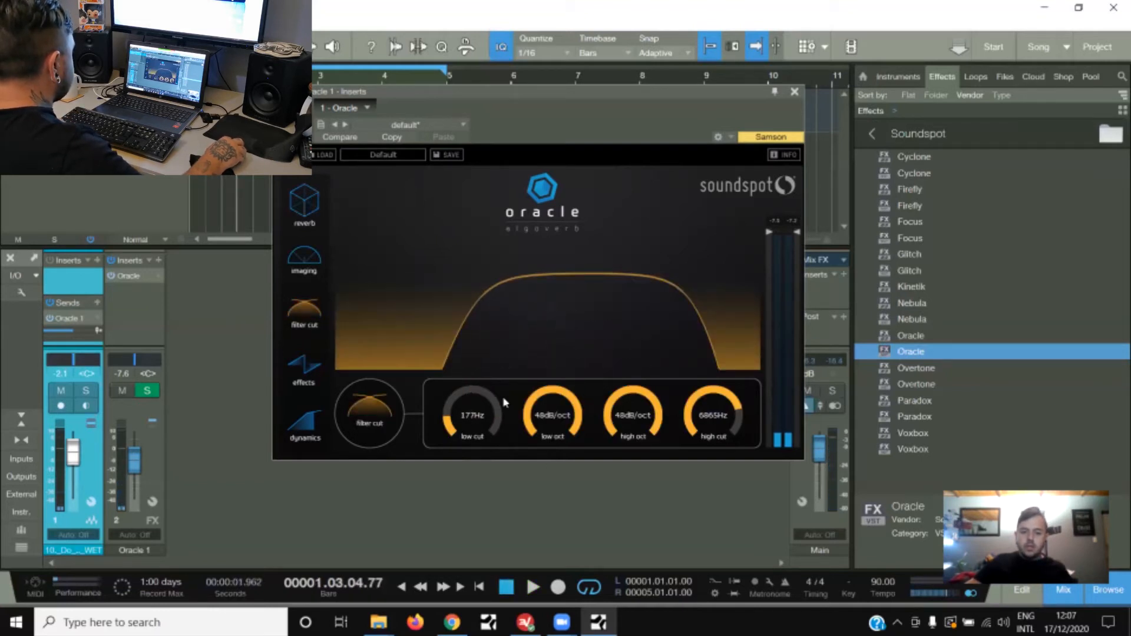
click(377, 413)
click(365, 419)
drag(469, 434, 462, 409)
drag(539, 417, 538, 550)
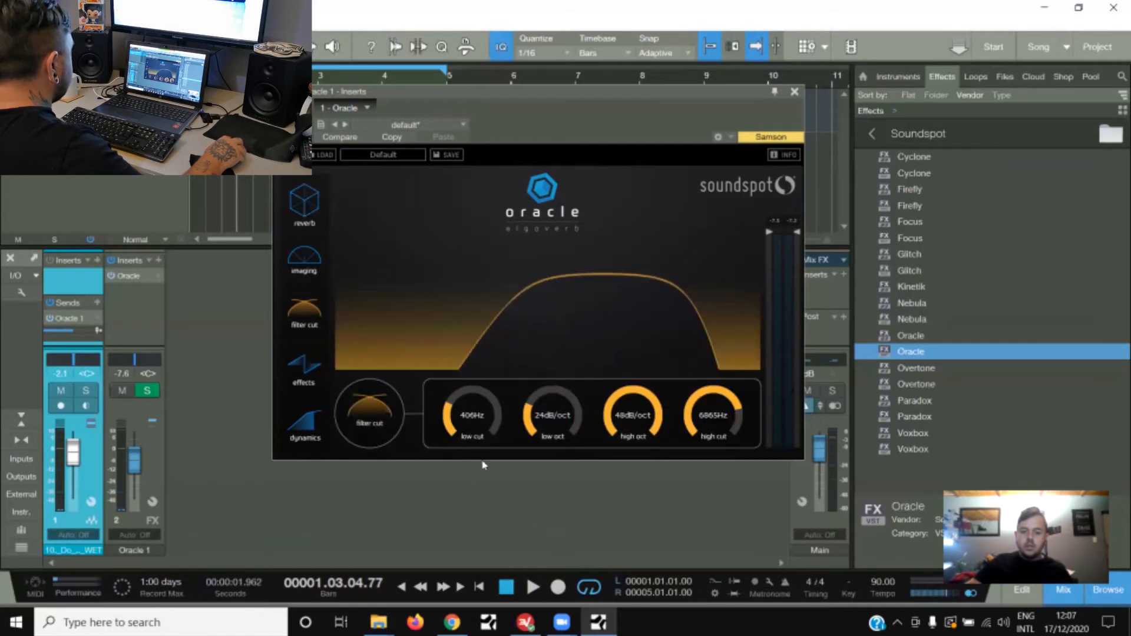
drag(470, 423, 465, 438)
key(space)
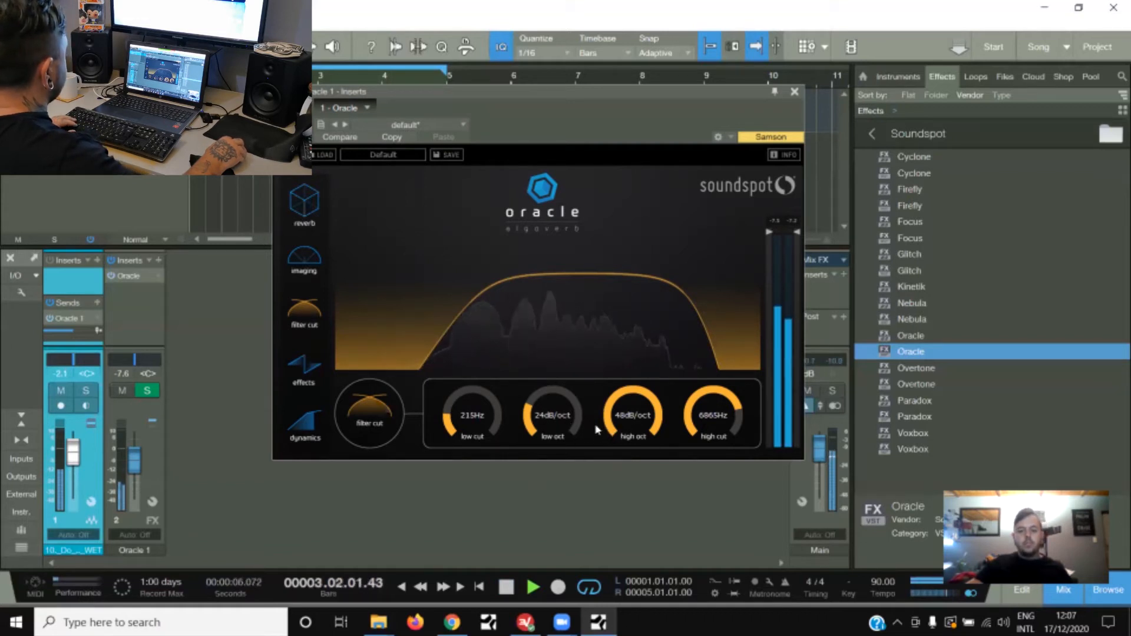
key(space)
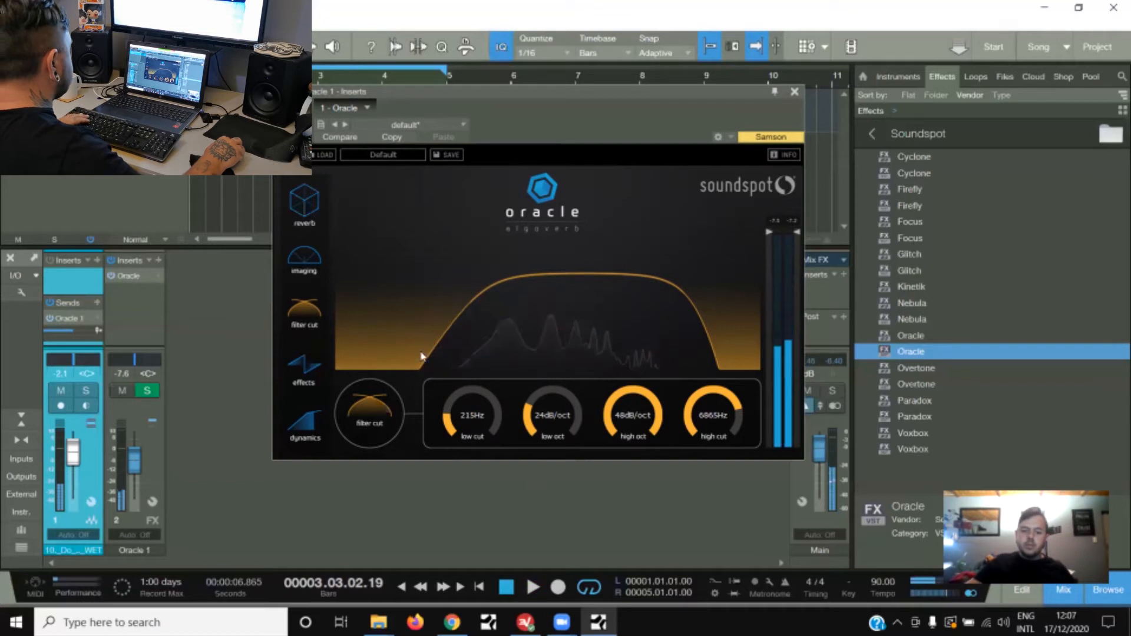
Step: Enable the saturation effect and lower its make up gain to about -4.6 dB while playing the track
click(312, 361)
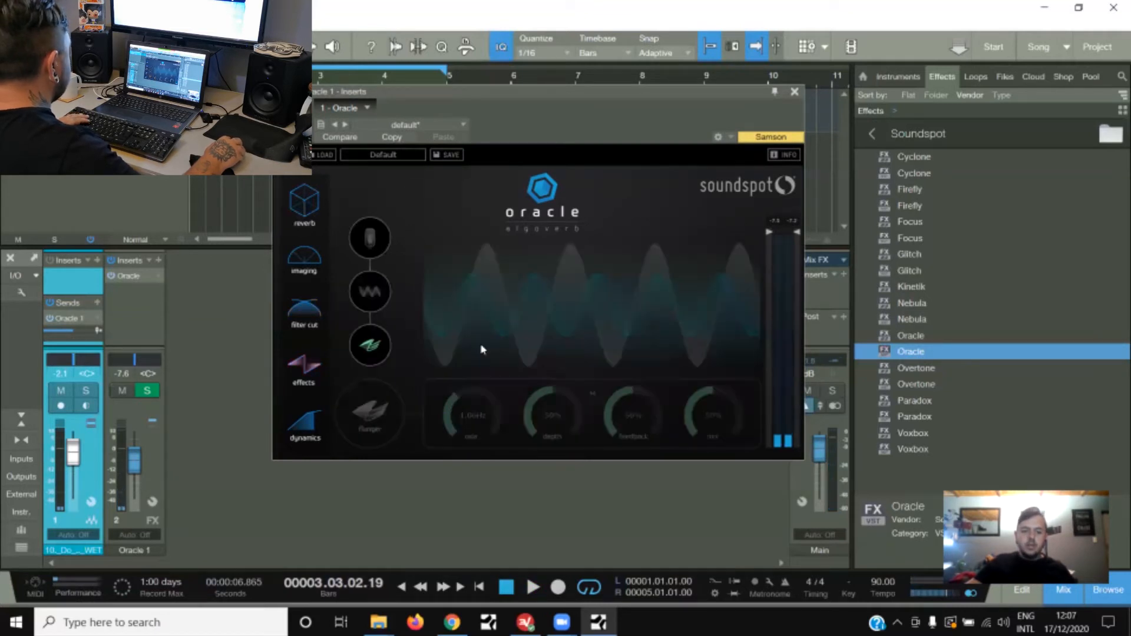
click(368, 239)
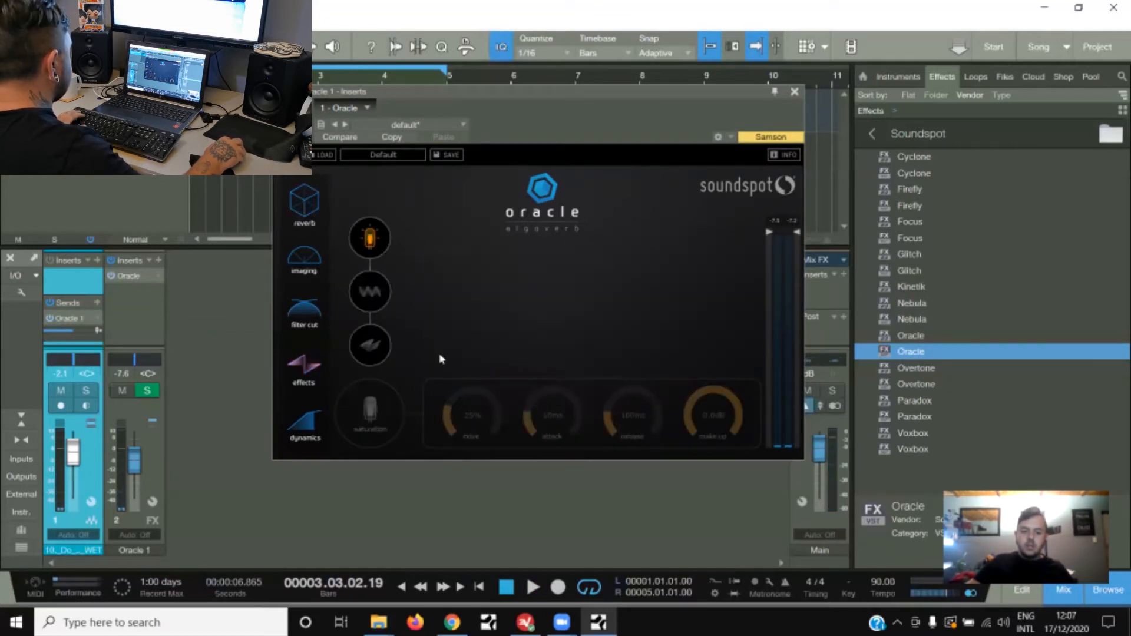
key(space)
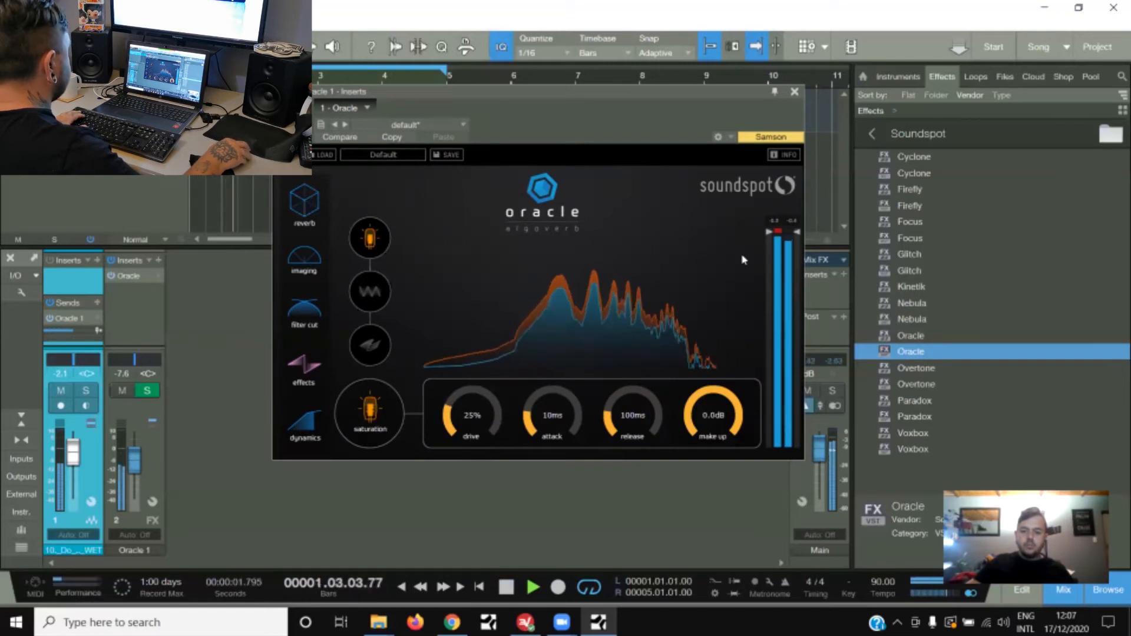
drag(736, 419, 737, 436)
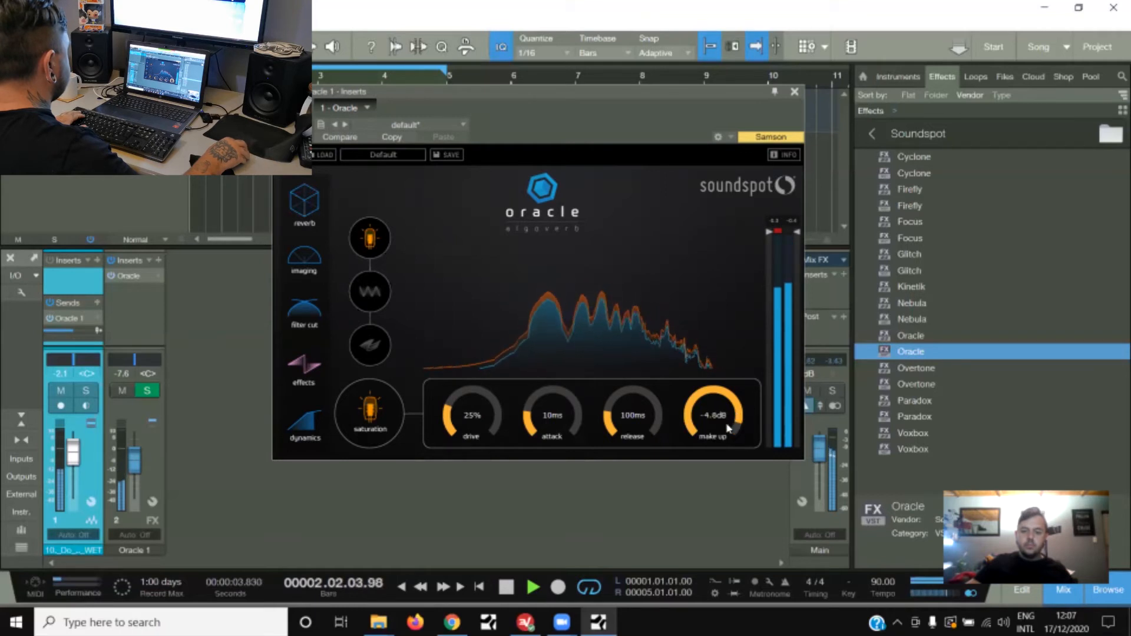
Step: Compare the track with saturation off and on, leaving it enabled with the make up gain lowered to -7.0 dB
click(386, 414)
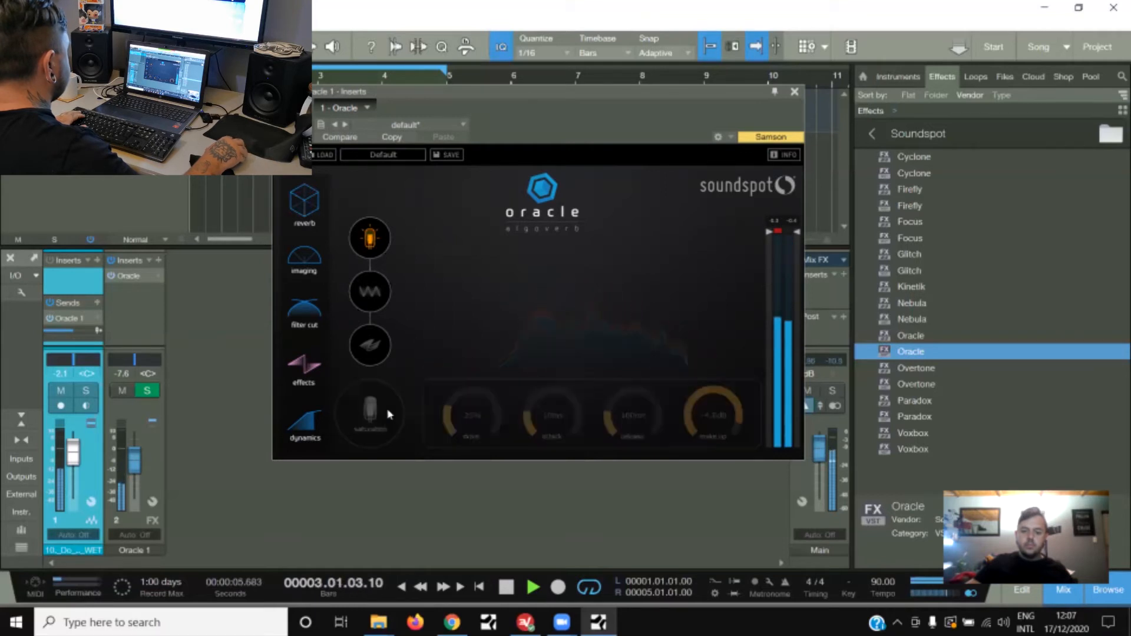
click(386, 414)
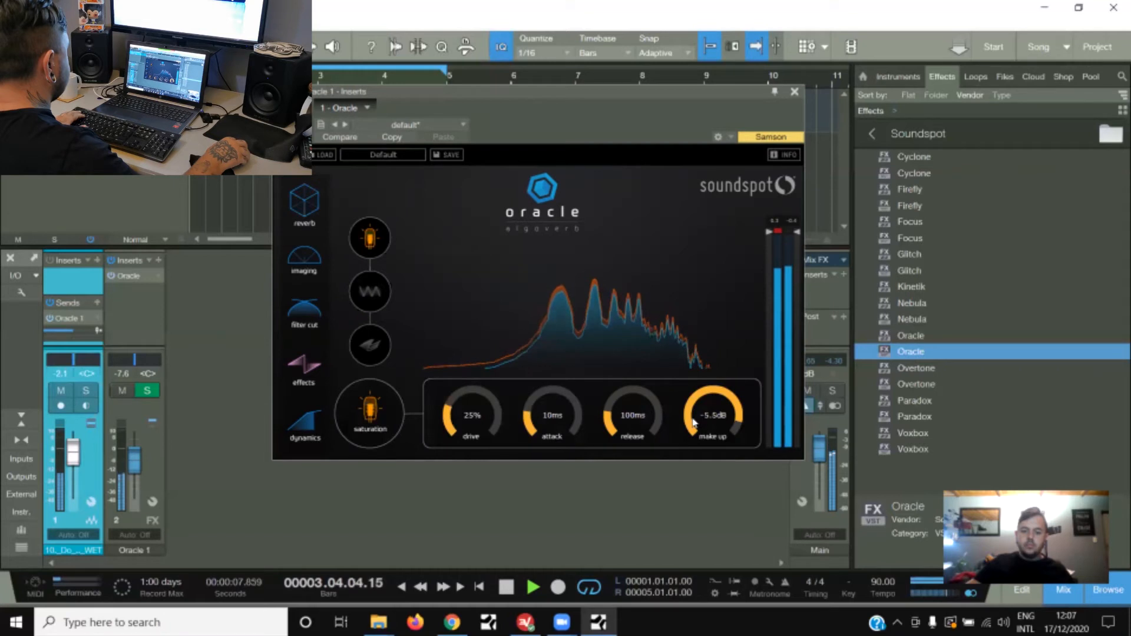
click(371, 410)
click(371, 410)
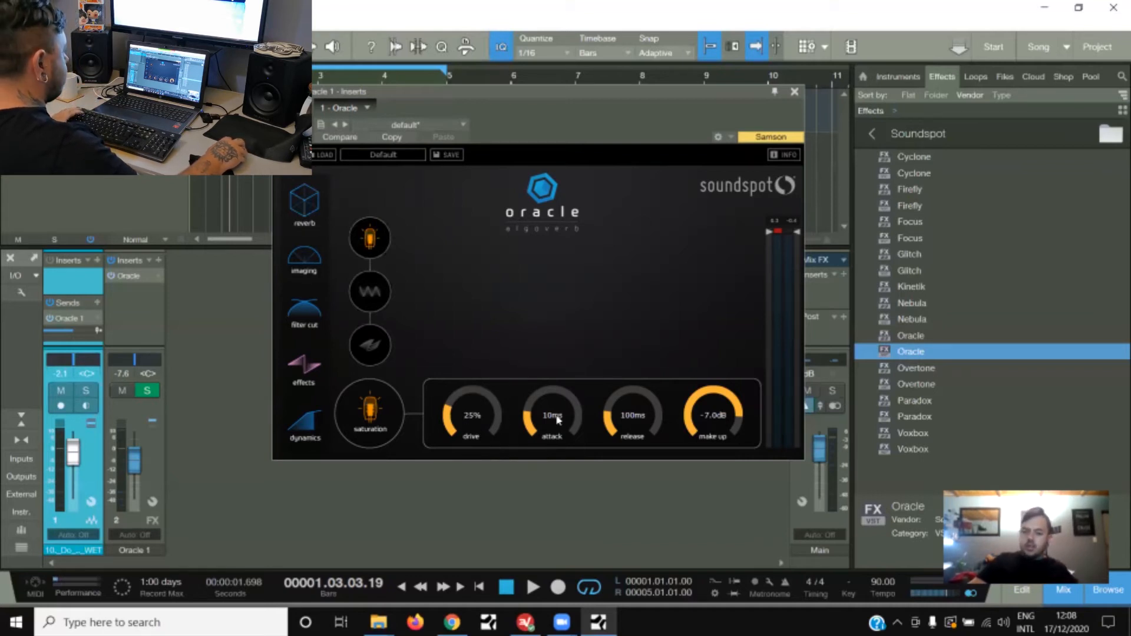
Step: Try different saturation drive amounts during playback, settling on 43%, and stop the track
key(space)
drag(486, 431, 500, 298)
drag(483, 406, 479, 437)
key(space)
mouse_move(479, 428)
mouse_down()
mouse_move(487, 437)
mouse_move(471, 433)
mouse_move(481, 414)
mouse_move(483, 428)
mouse_up()
key(space)
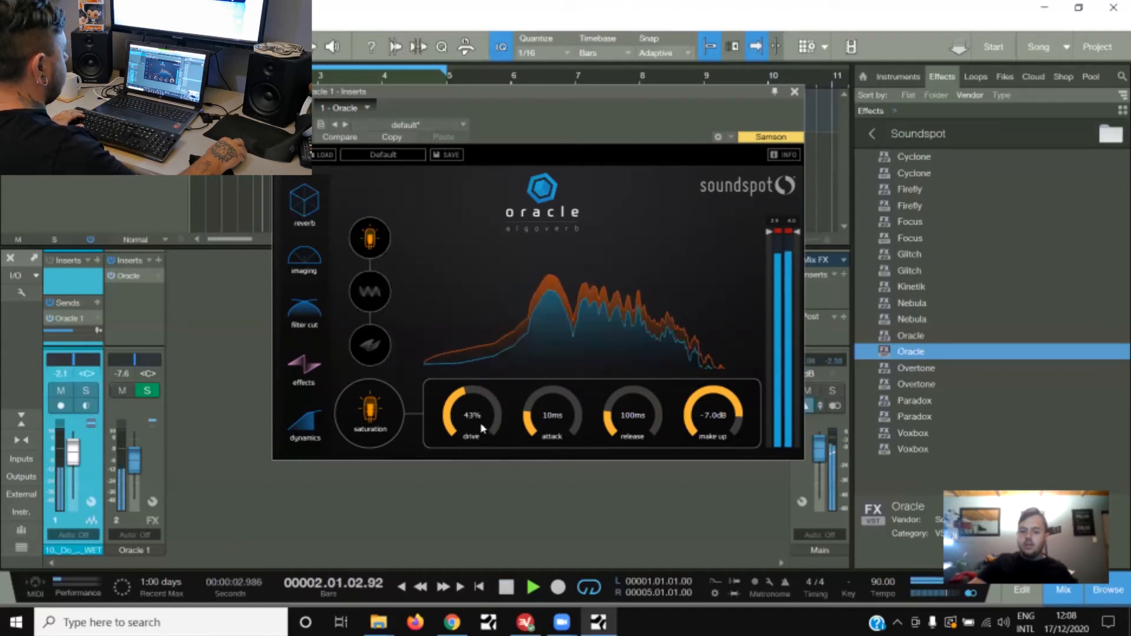
key(space)
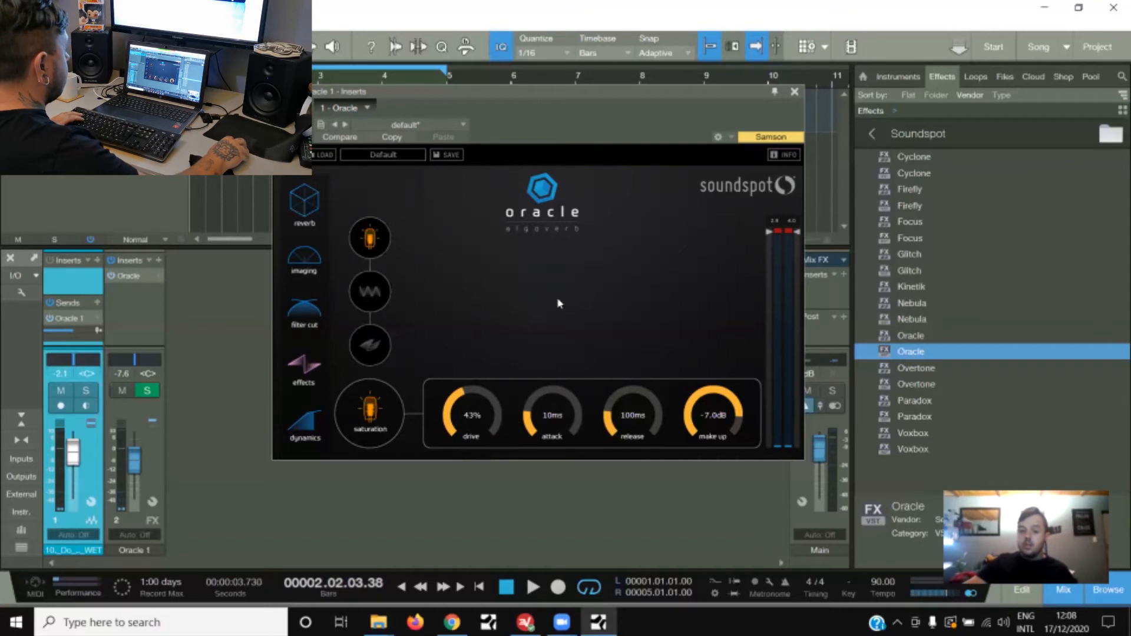
drag(522, 121, 498, 123)
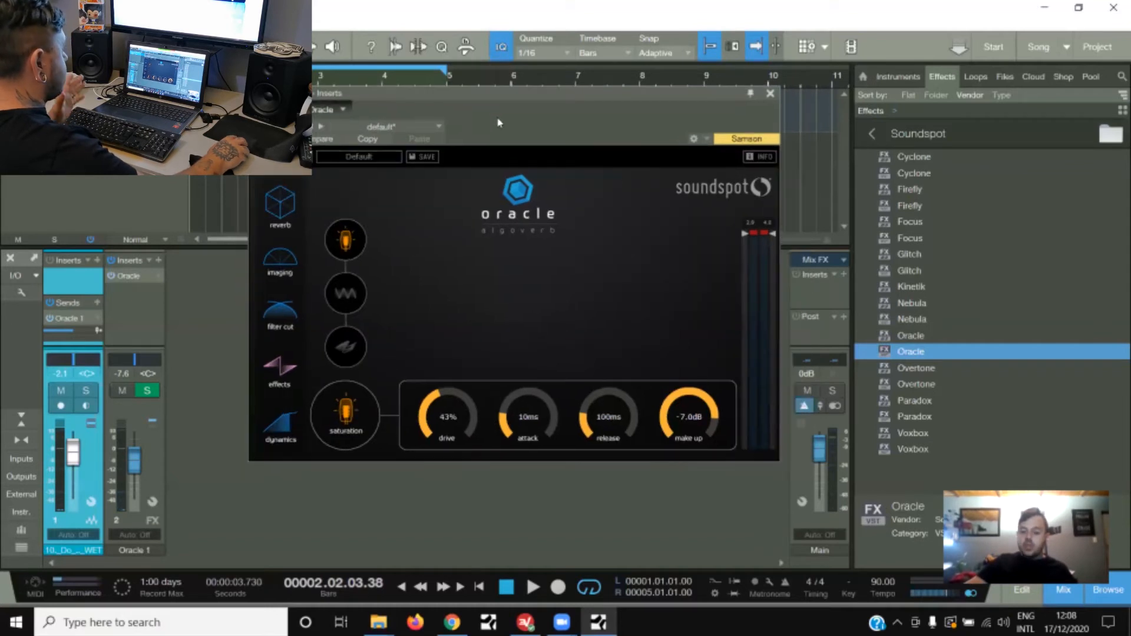
drag(518, 128, 554, 116)
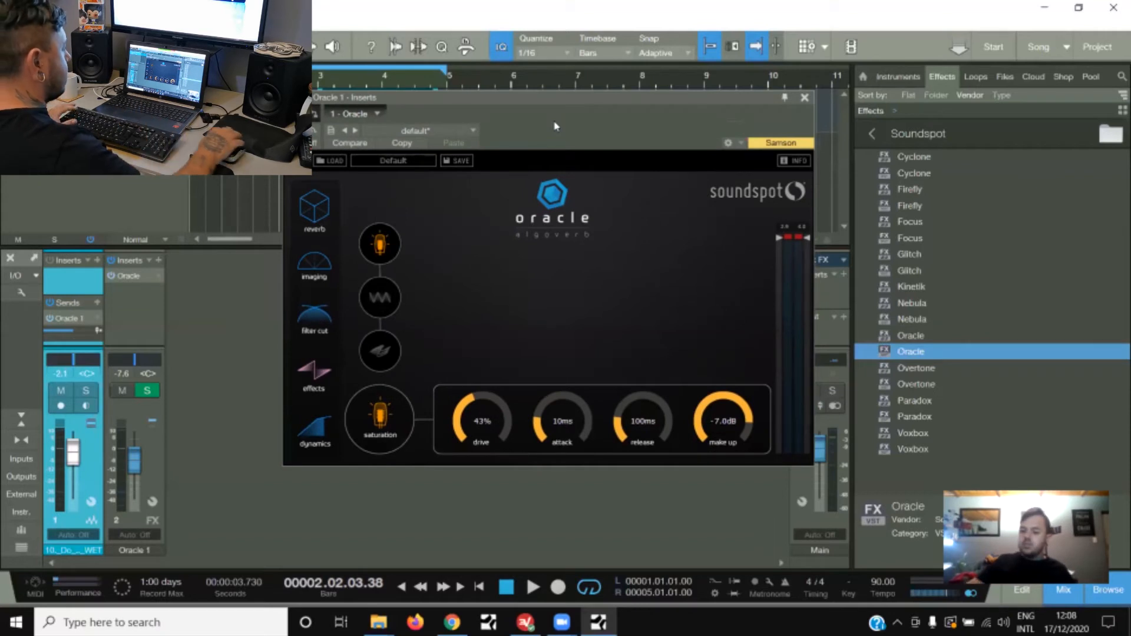
drag(556, 127, 558, 133)
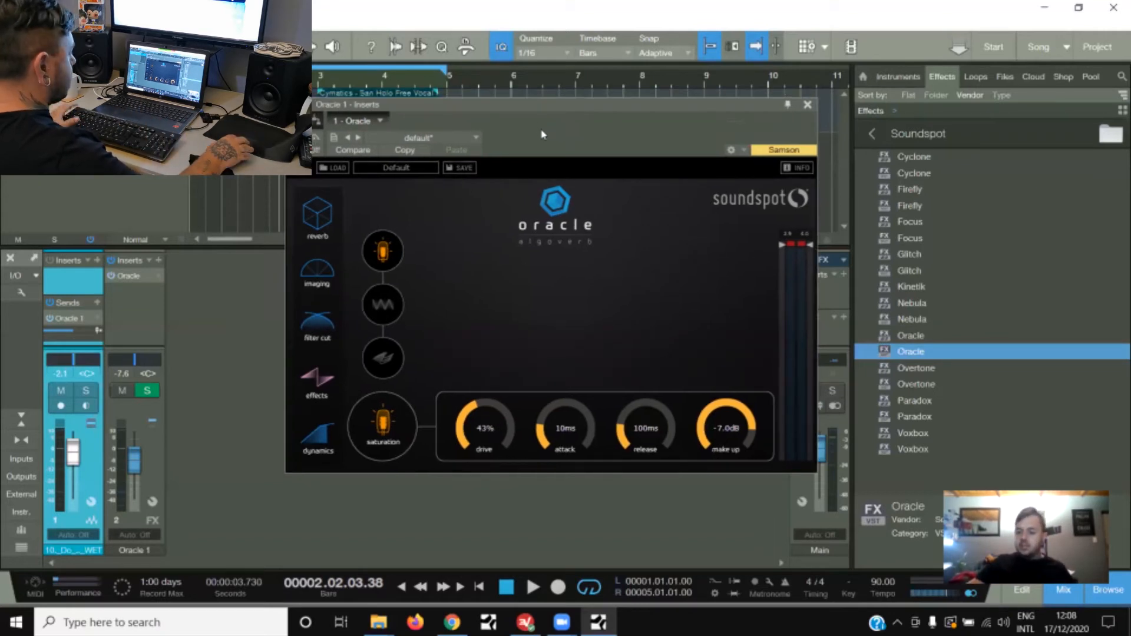
drag(542, 136, 540, 132)
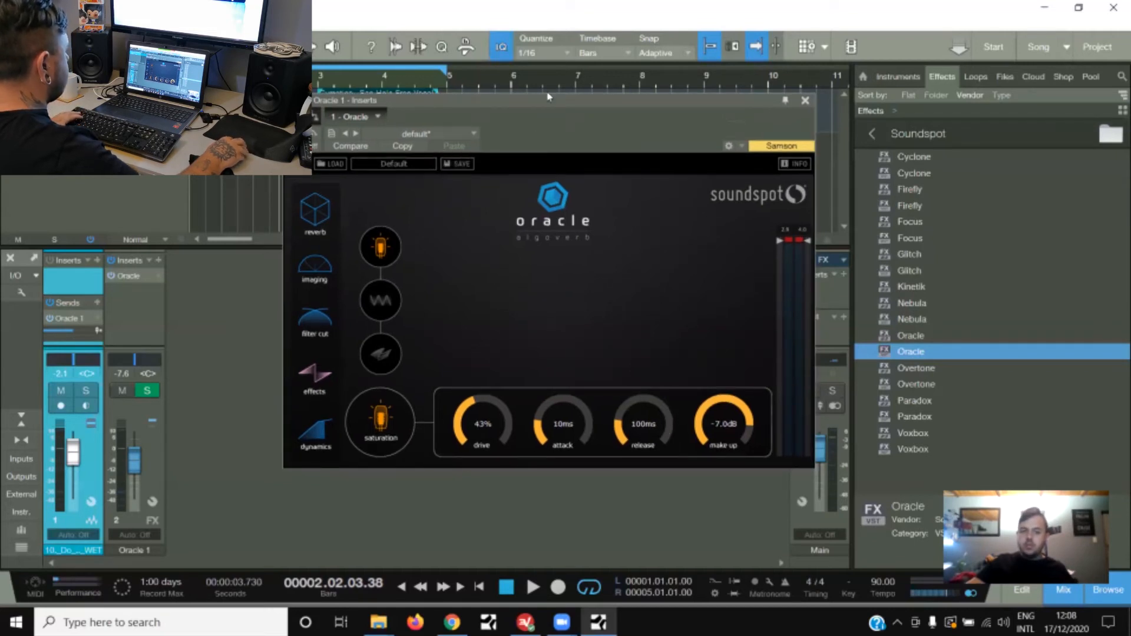
drag(548, 108, 547, 103)
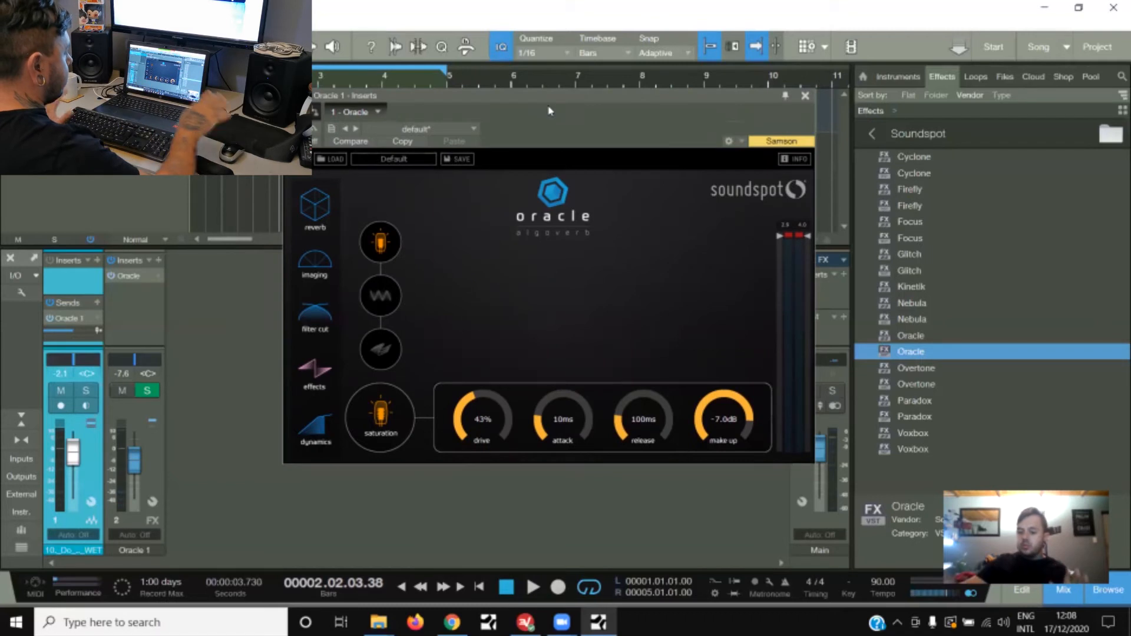
Step: Set the saturation drive to 31% and make up to -9.1 dB during playback, comparing the effect off and on
key(space)
drag(489, 421, 493, 443)
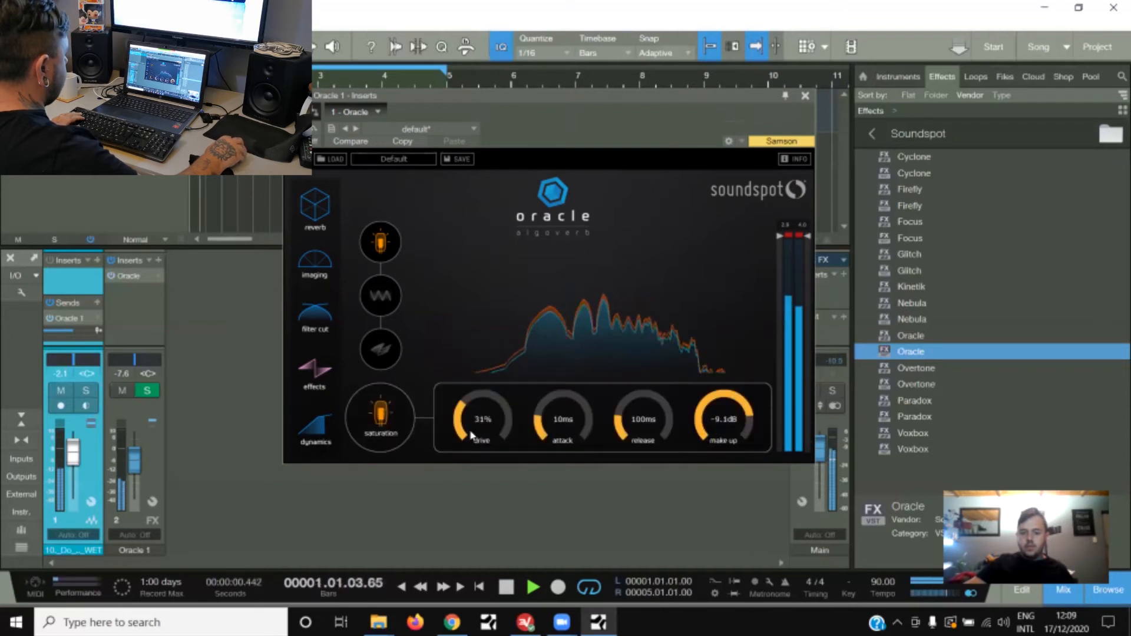
click(382, 433)
click(381, 432)
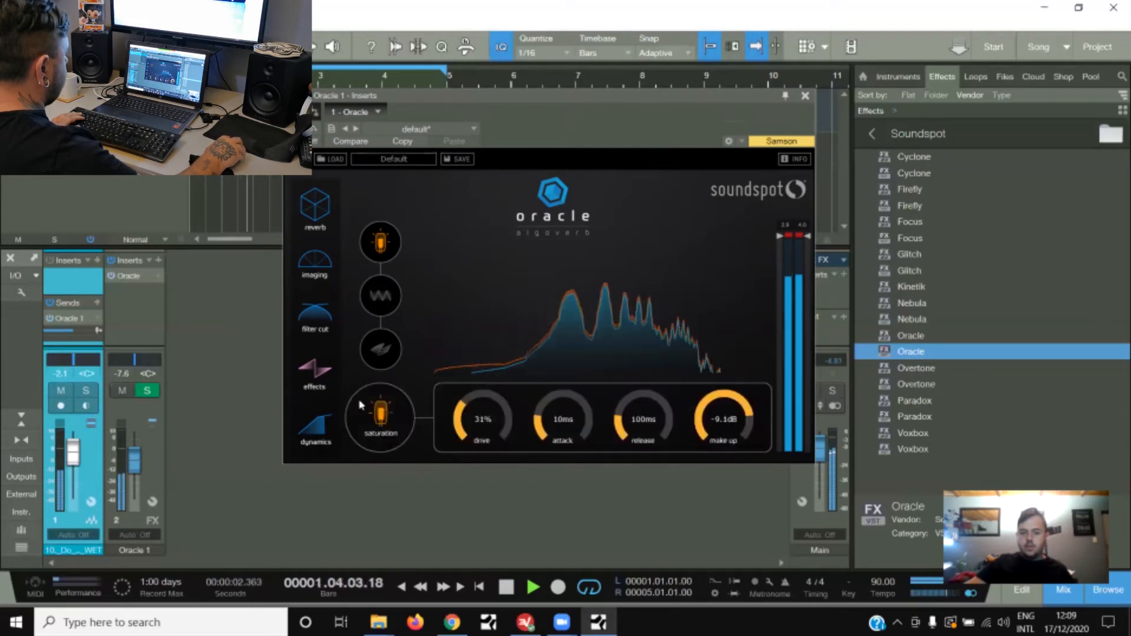
Step: Stop playback, set the reverb module's pre delay to 18 ms, and return to the dynamics module
click(318, 427)
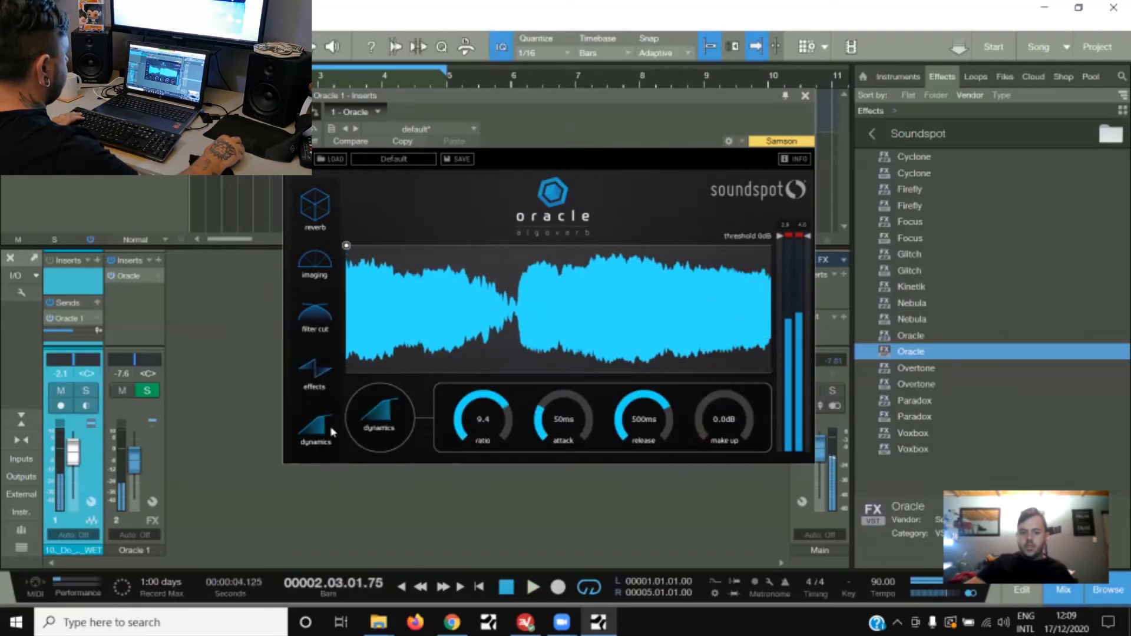
click(315, 238)
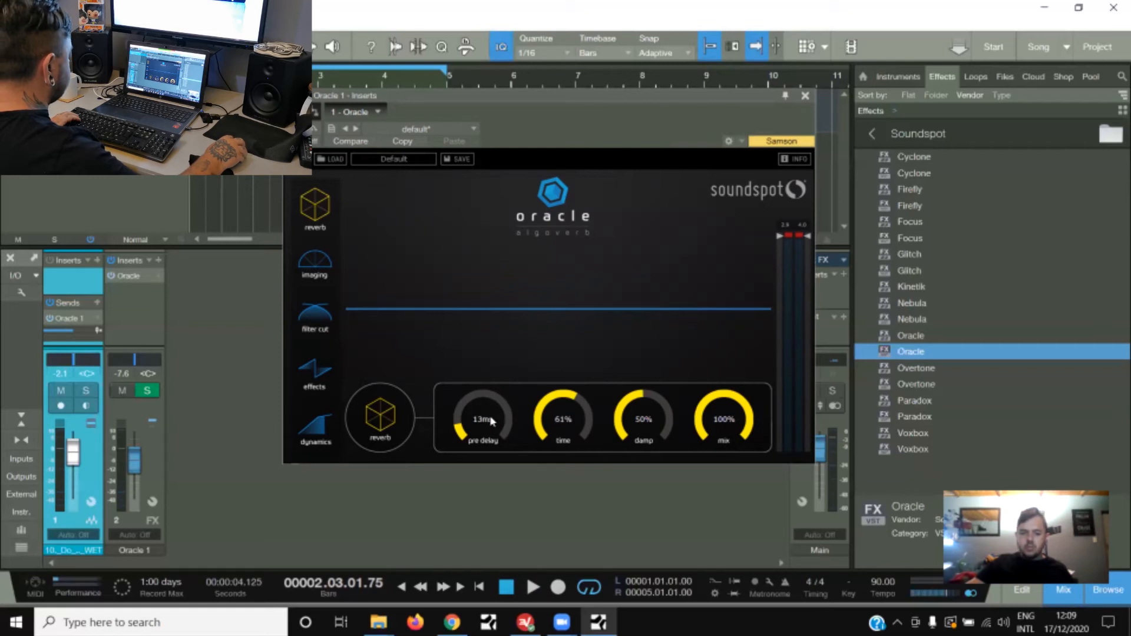
click(325, 437)
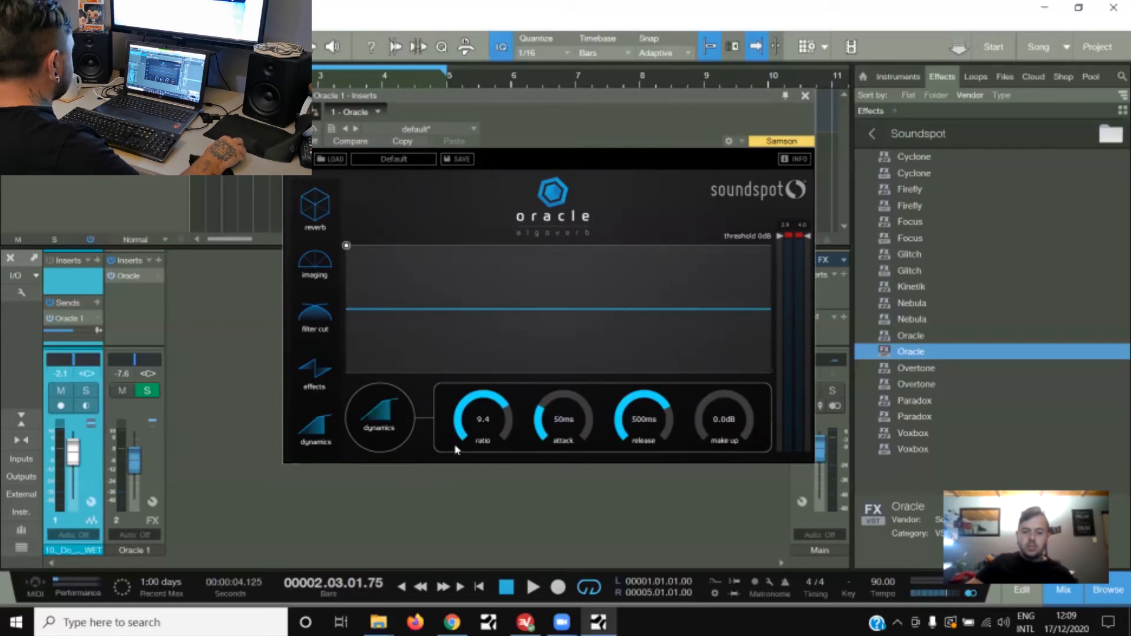
click(318, 209)
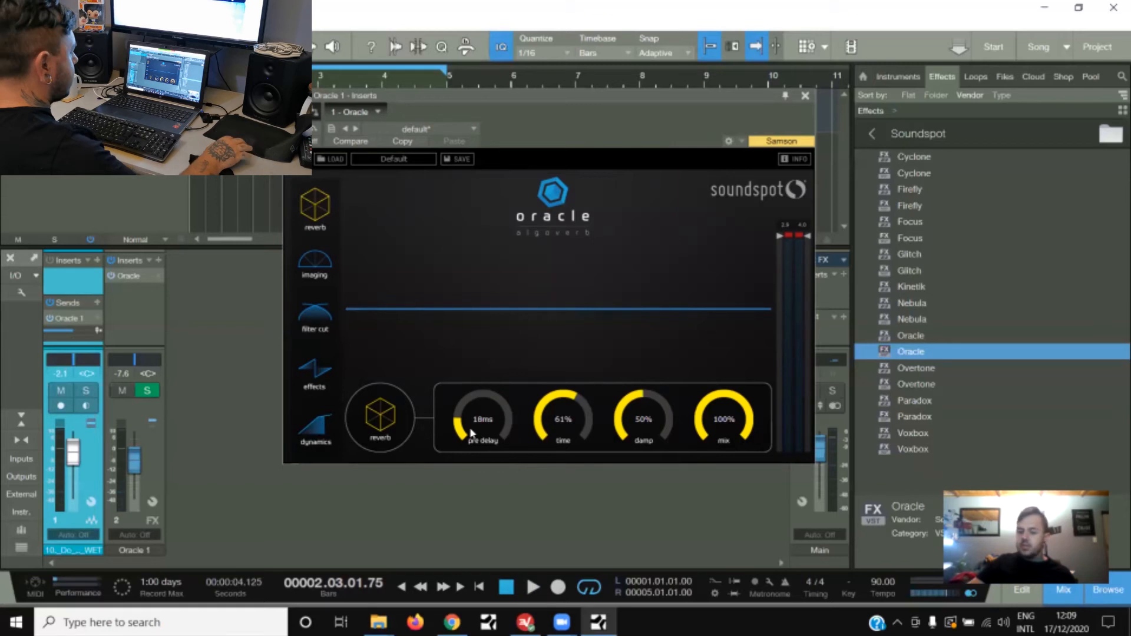
click(318, 427)
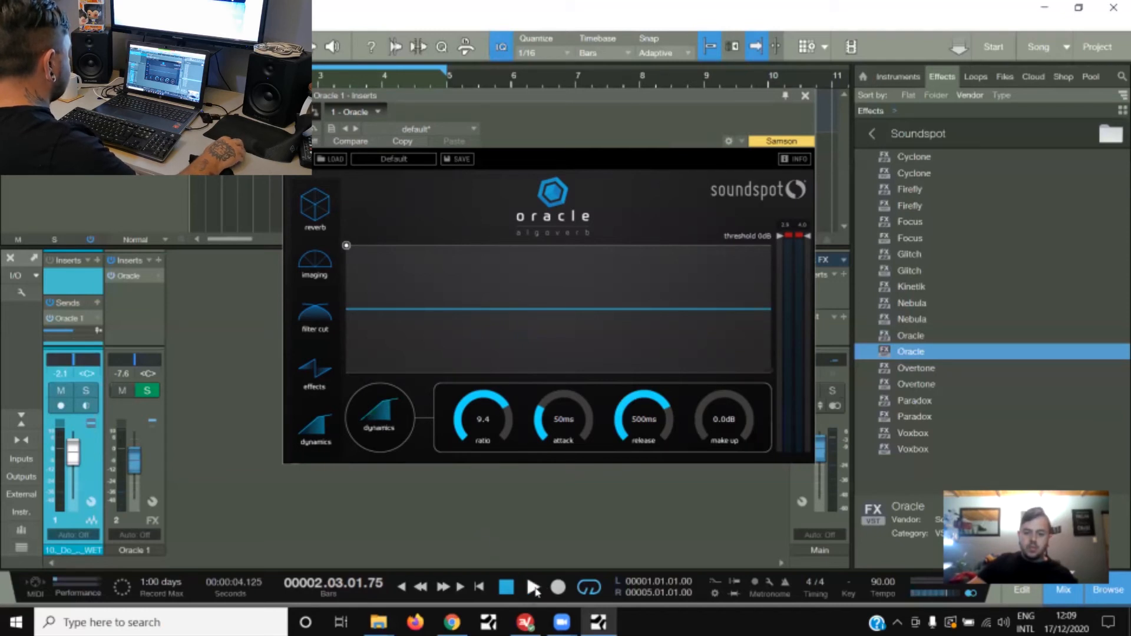
Step: Set the dynamics during playback to ratio 10.1, attack 21 ms, release 428 ms, threshold -18 dB and make up 2.1 dB
click(535, 591)
drag(480, 433, 478, 446)
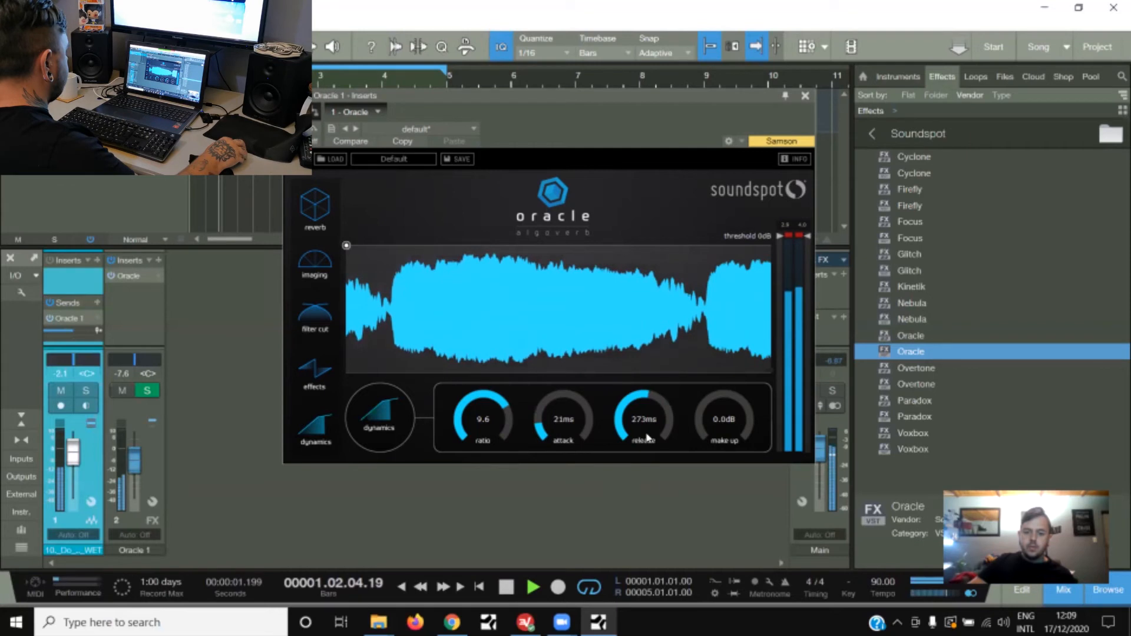
drag(647, 438, 648, 446)
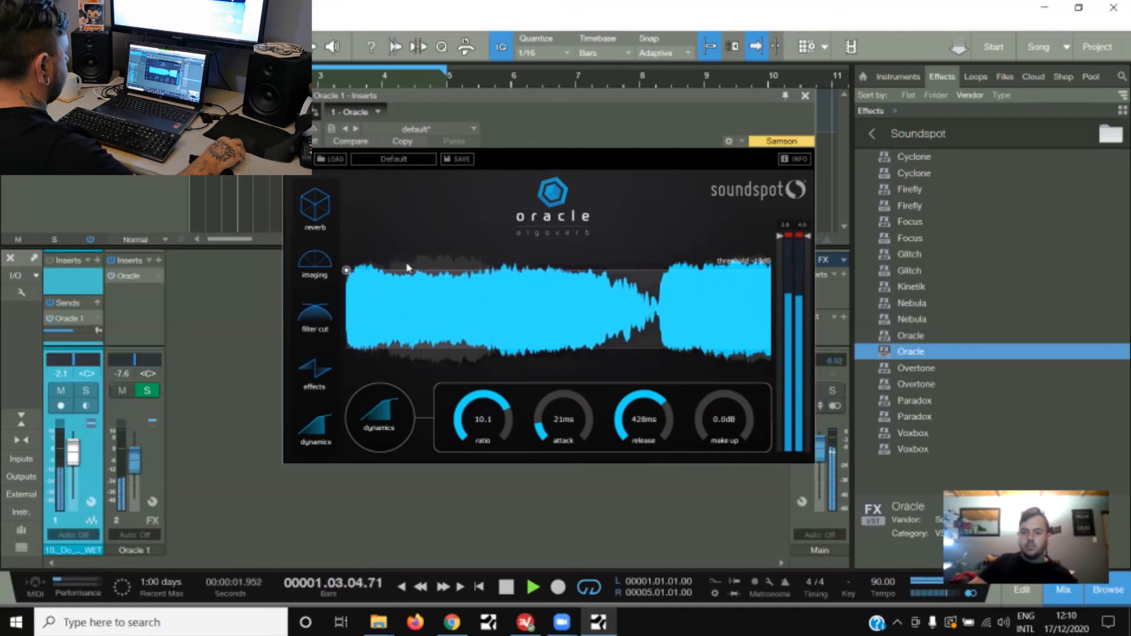
drag(723, 419, 724, 410)
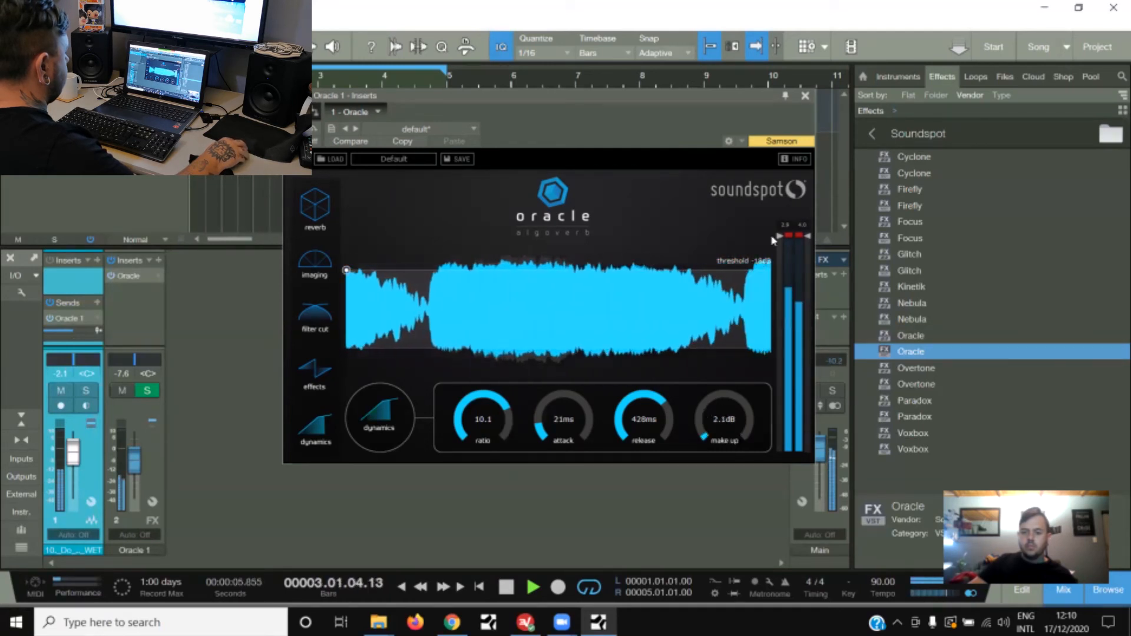
Step: Compare the track with dynamics off and on, leaving it enabled, and reposition the plug-in window after stopping playback
click(398, 429)
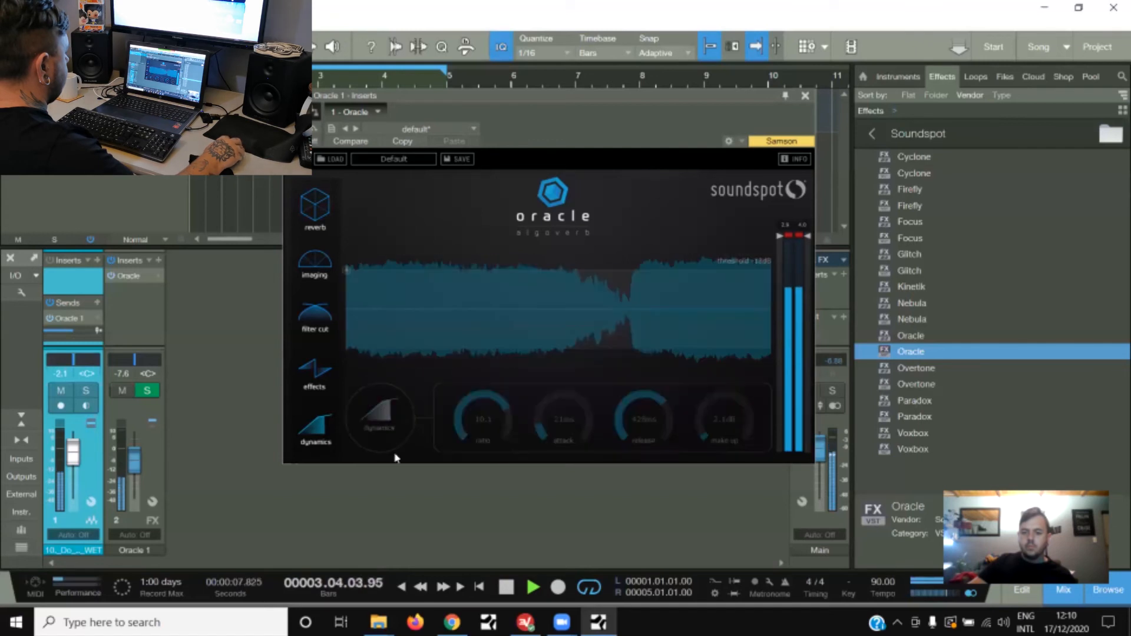
click(385, 410)
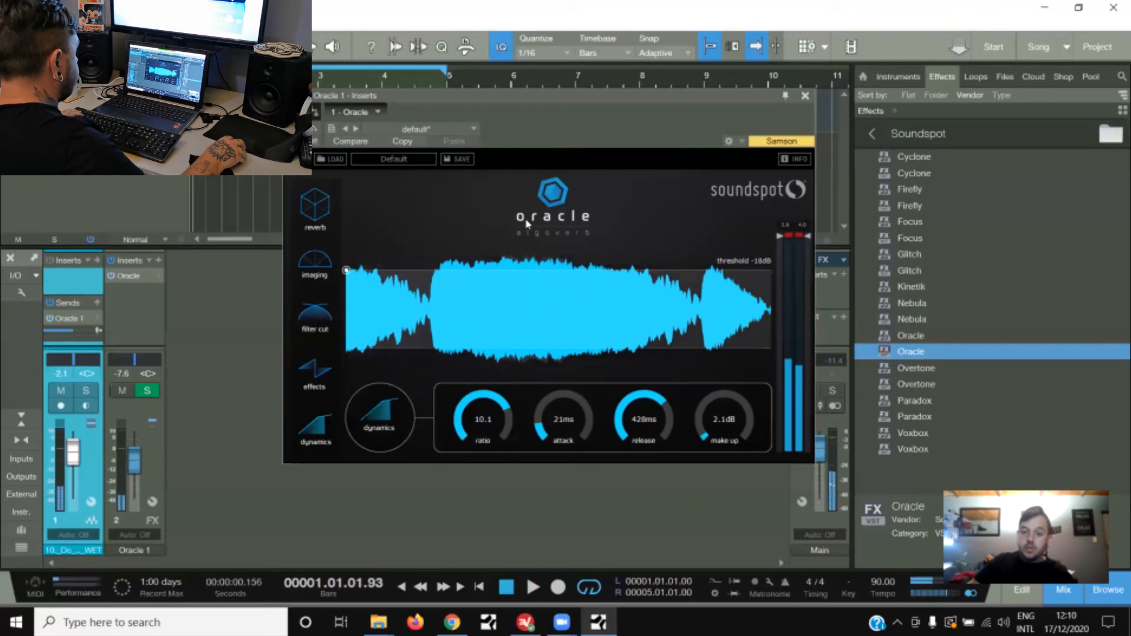
drag(529, 132, 559, 152)
Step: Play the track with the reverb module open, try the reverb mix at 0% and 16%, and raise it again
click(306, 269)
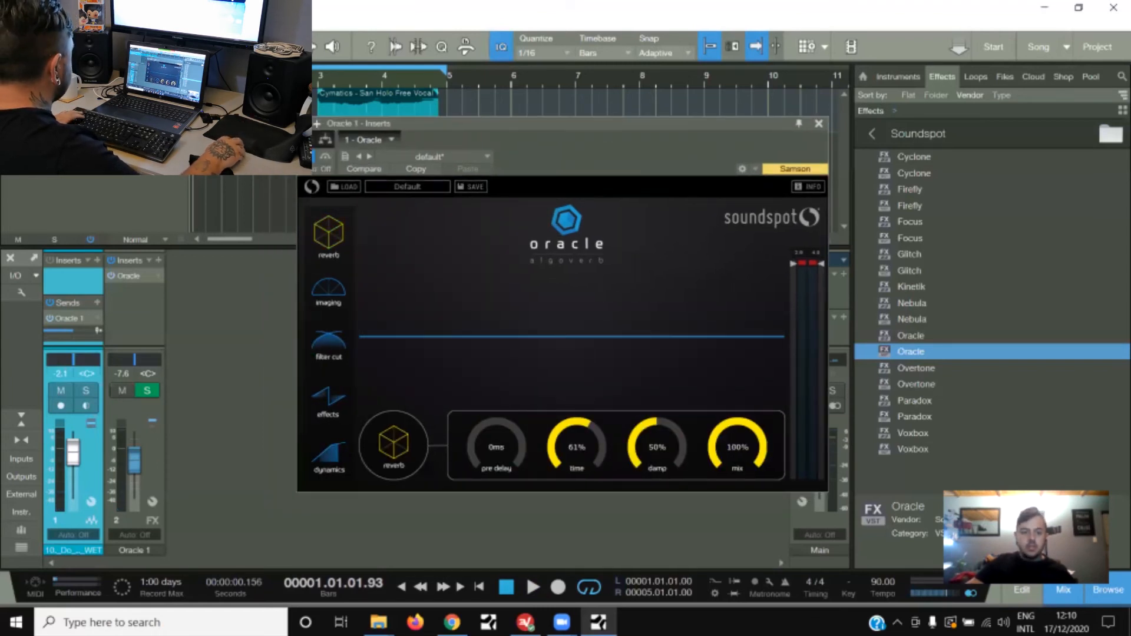
click(534, 588)
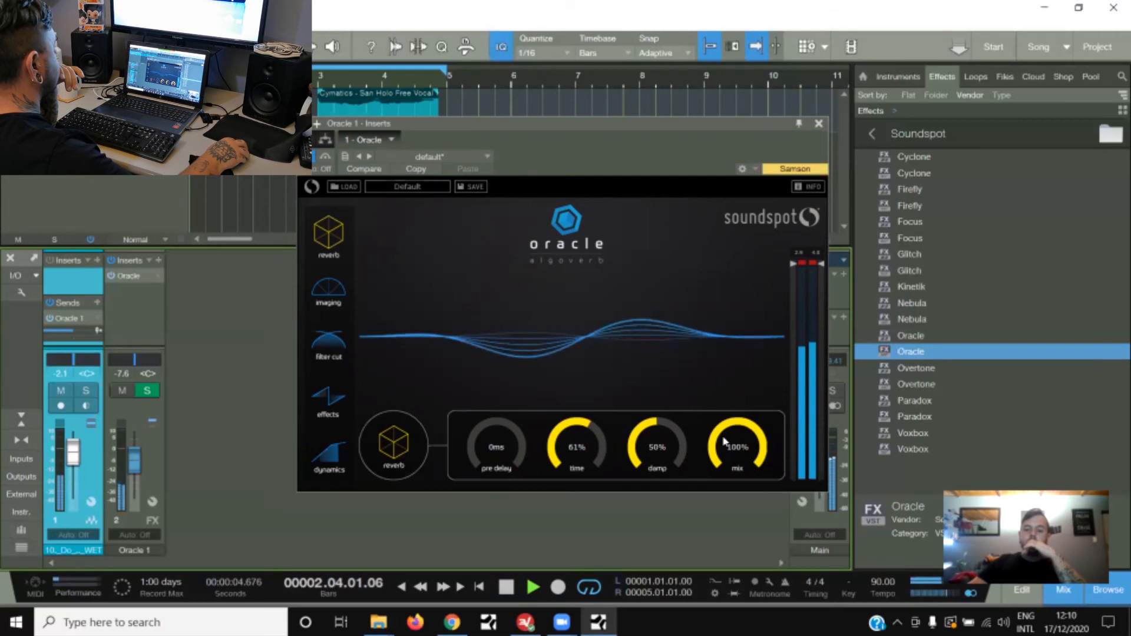
key(space)
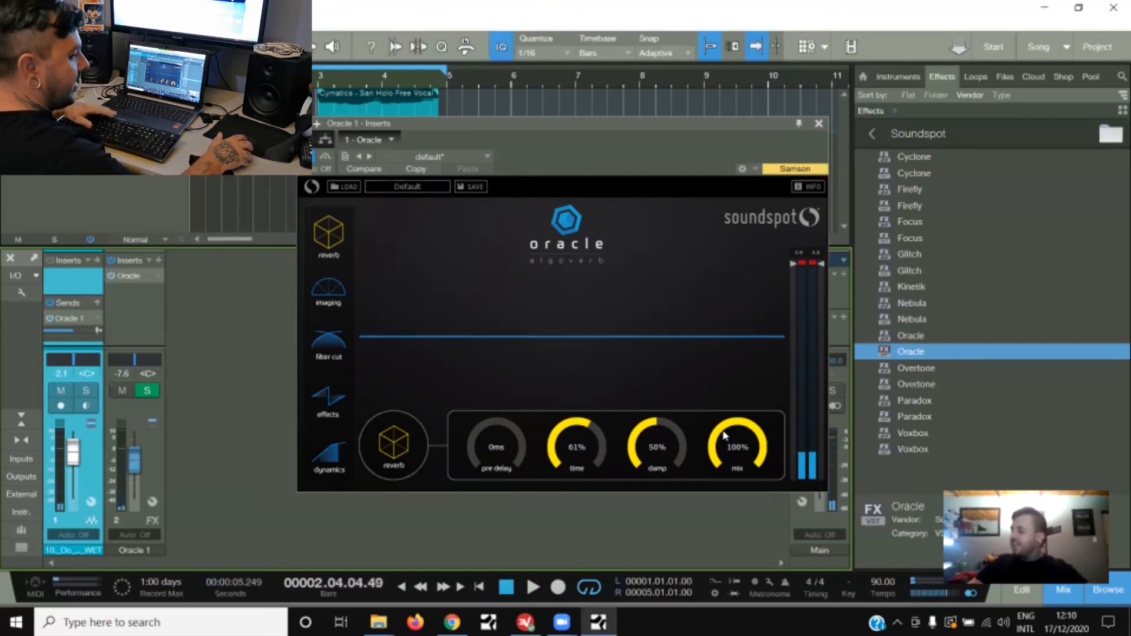
key(space)
drag(724, 436, 725, 633)
drag(741, 468, 738, 524)
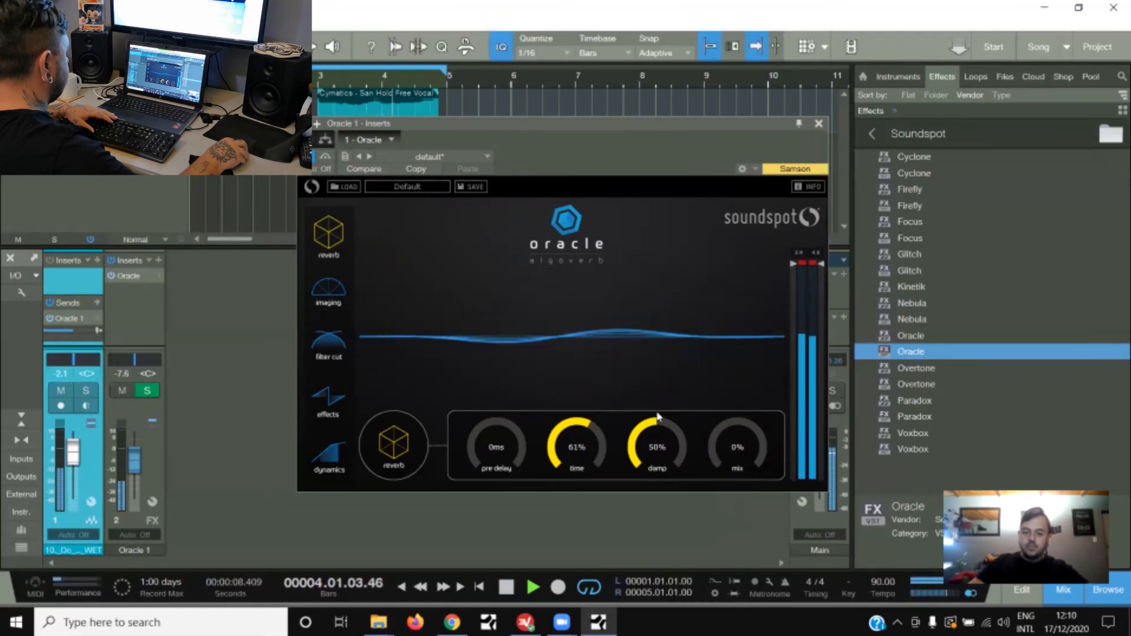
drag(734, 414, 735, 395)
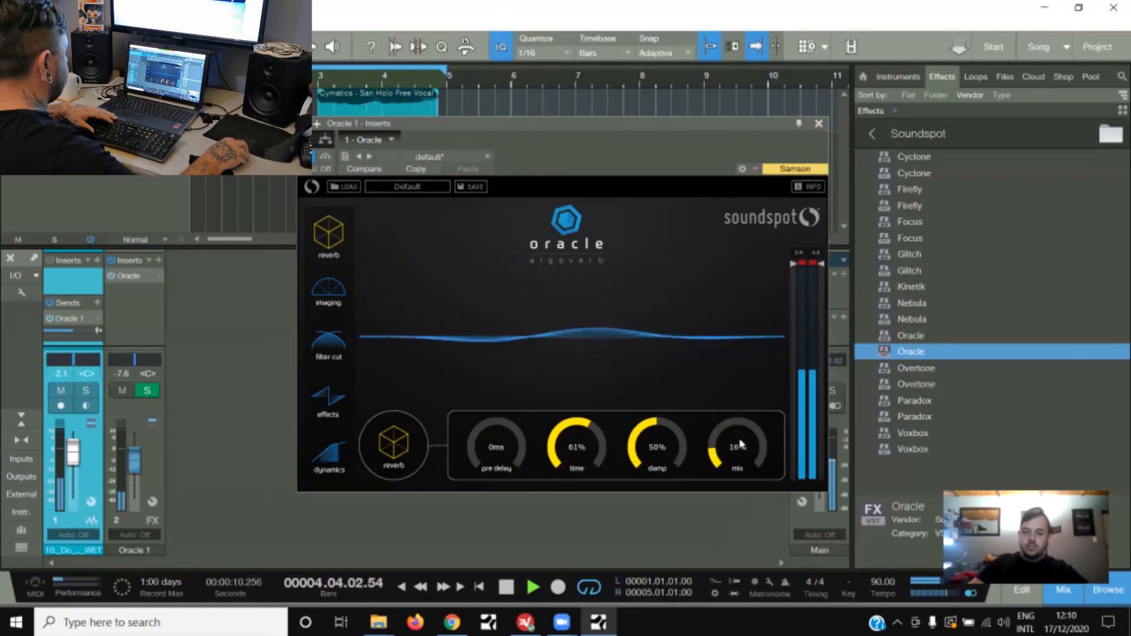
drag(744, 463, 757, 310)
Step: Lower the Oracle 1 channel level to -9.6 dB and the filter module's low cut to 199 Hz, ending playback
drag(136, 457, 135, 461)
click(328, 346)
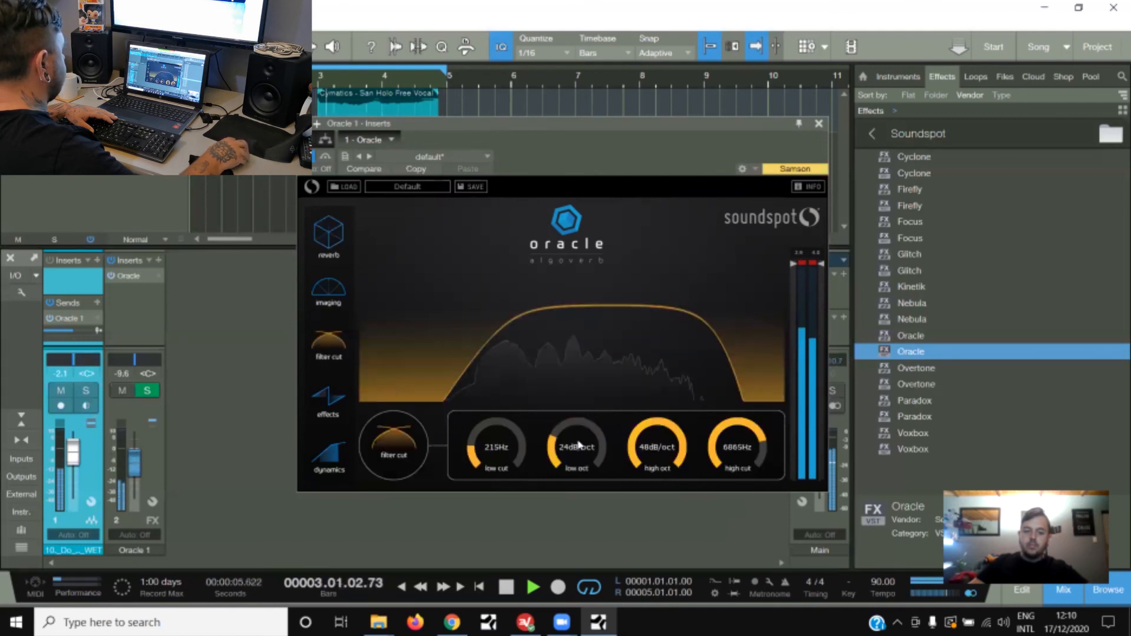
mouse_move(504, 455)
mouse_down()
mouse_move(536, 313)
mouse_move(515, 458)
mouse_up()
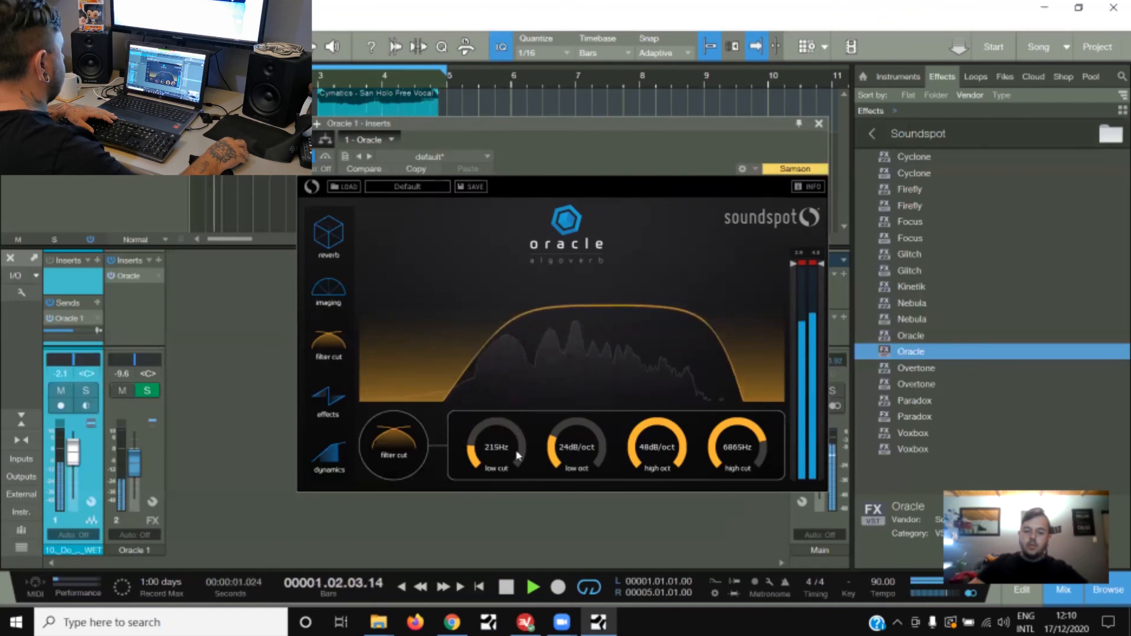
key(space)
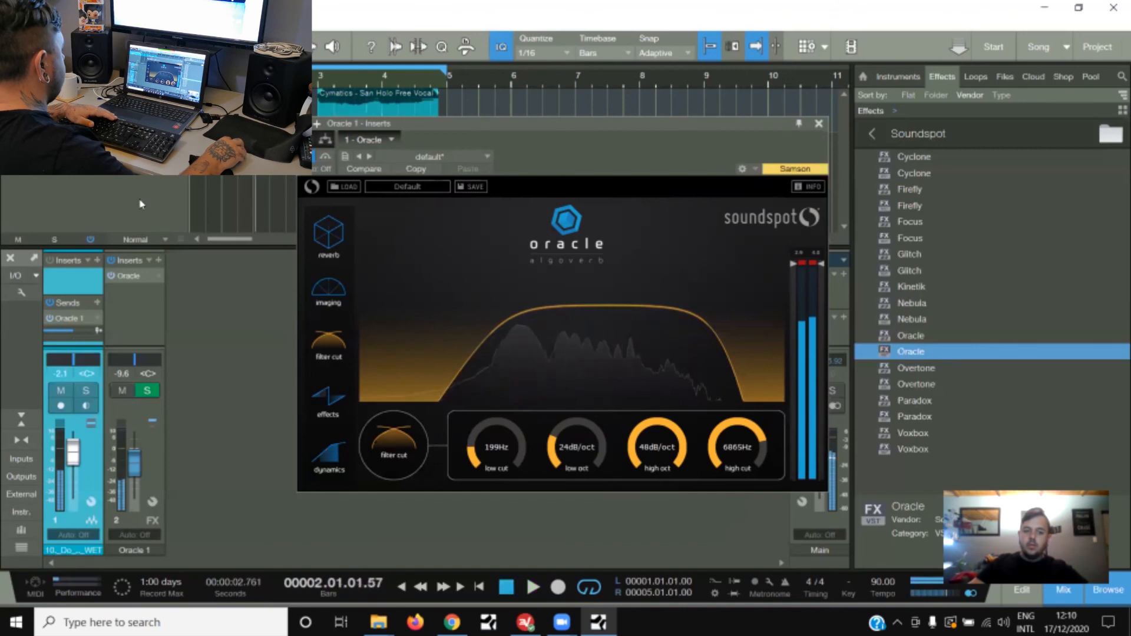